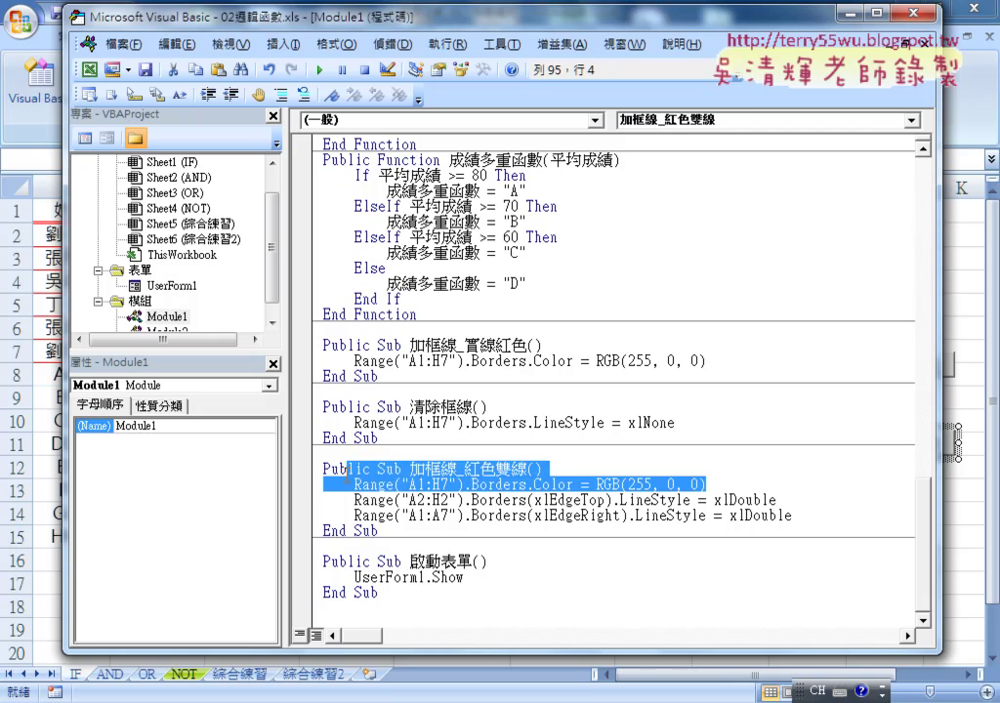
Step: Copy the three Range border lines (red A1:H7, double A2:H2 top, A1:A7 right) from 加框線_紅色雙線
left_click_drag(432, 484, 323, 485)
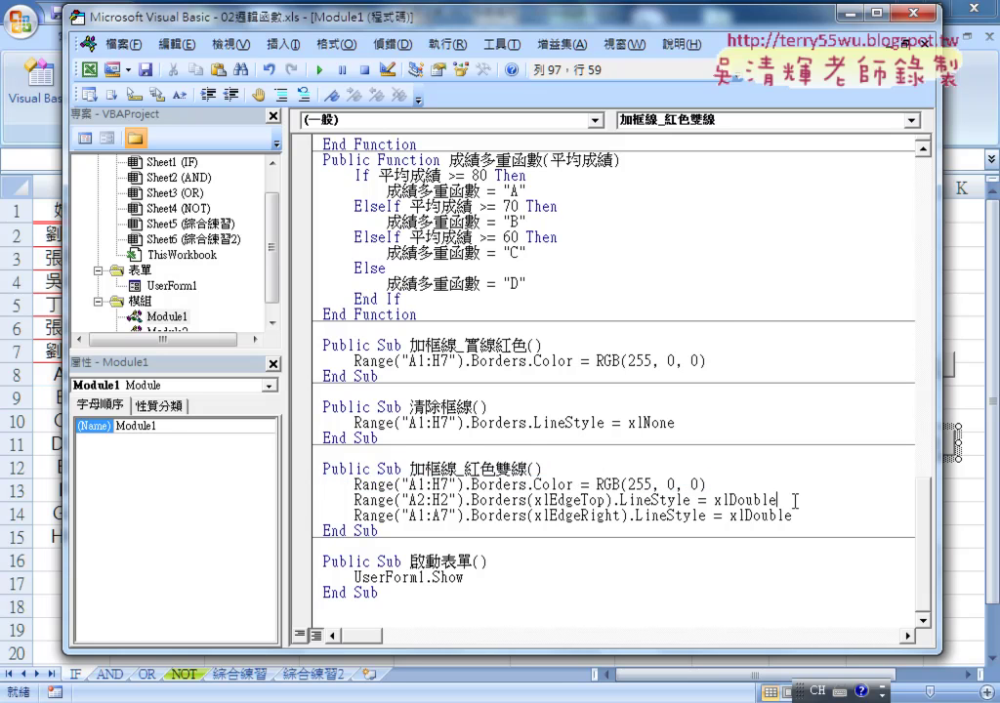
left_click_drag(828, 500, 322, 501)
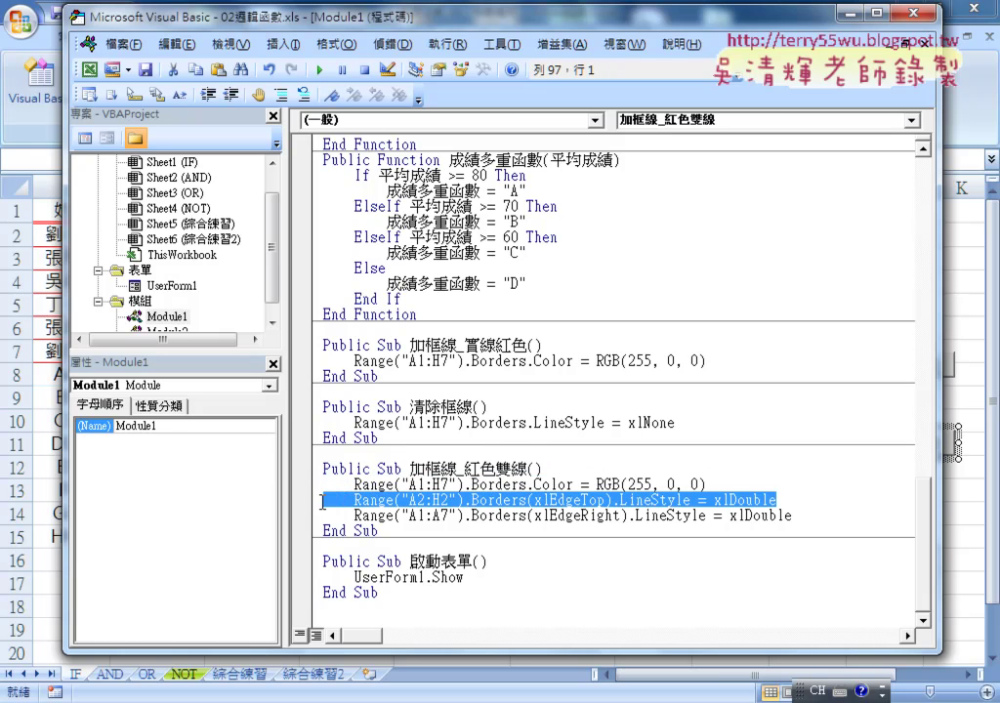
left_click_drag(471, 22, 464, 297)
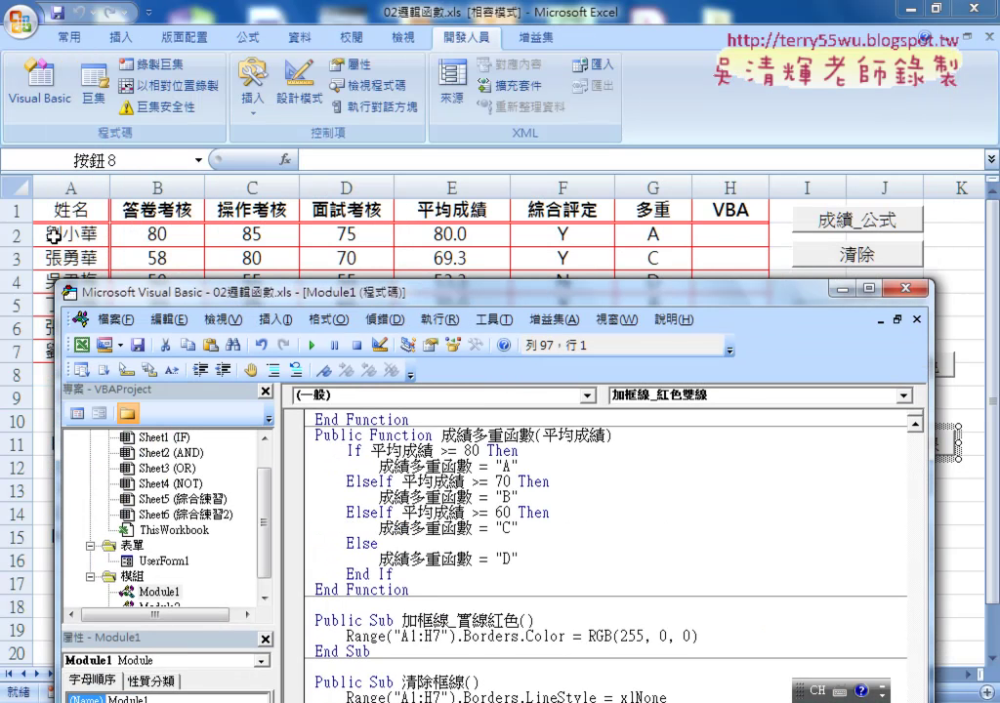
mouse_move(268, 296)
left_mouse_down()
mouse_move(280, 144)
mouse_move(271, 57)
left_mouse_up()
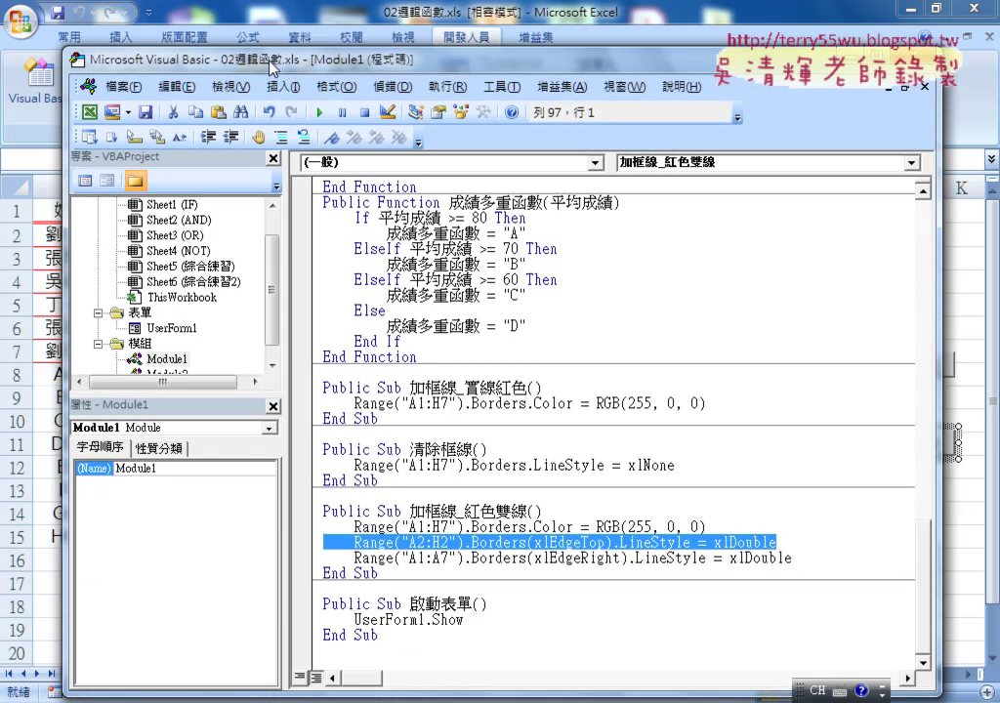
left_click_drag(827, 557, 324, 520)
right_click(431, 207)
left_click(483, 244)
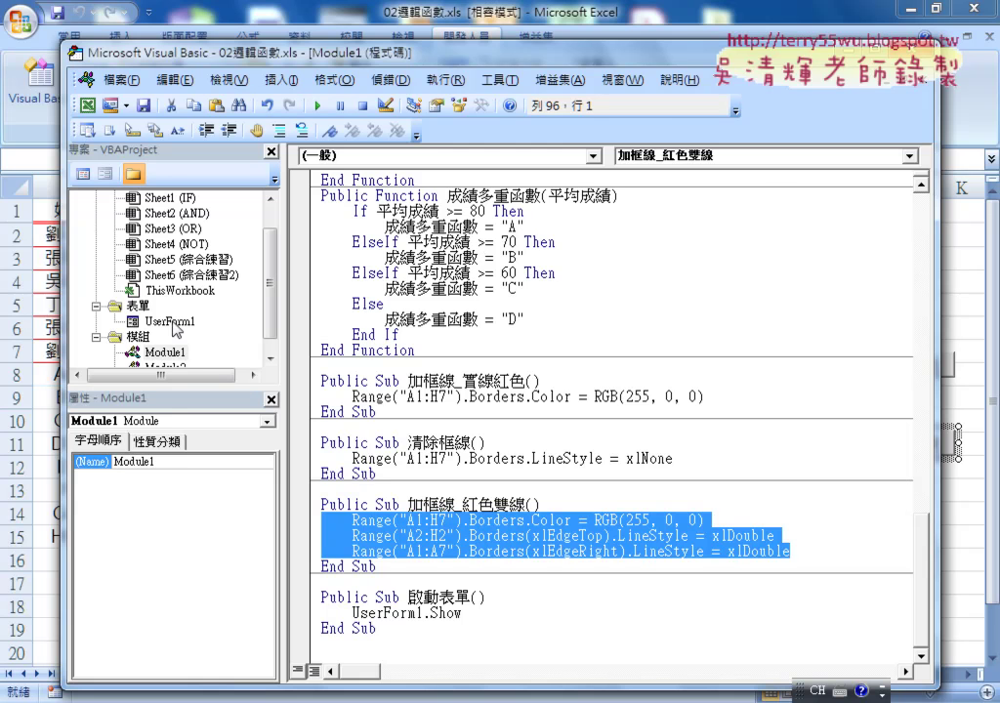
Step: Open the CommandButton1_Click code behind UserForm1's 新增 button
double_click(161, 322)
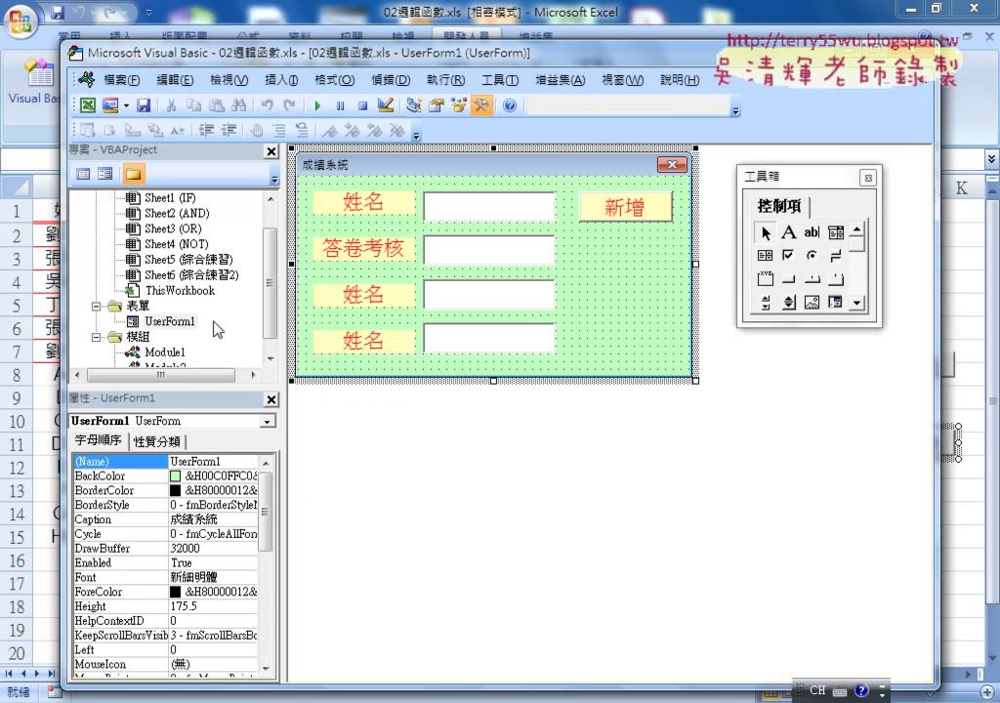
double_click(629, 209)
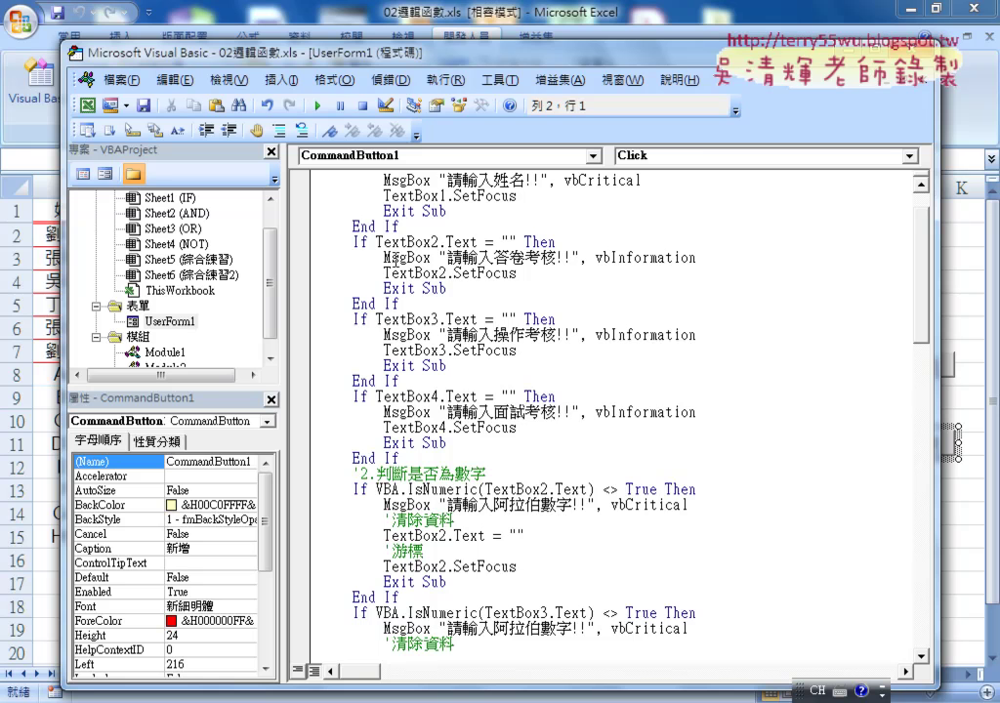
scroll(387, 271, "down", 3)
scroll(387, 271, "down", 5)
scroll(418, 388, "down", 6)
scroll(418, 388, "down", 3)
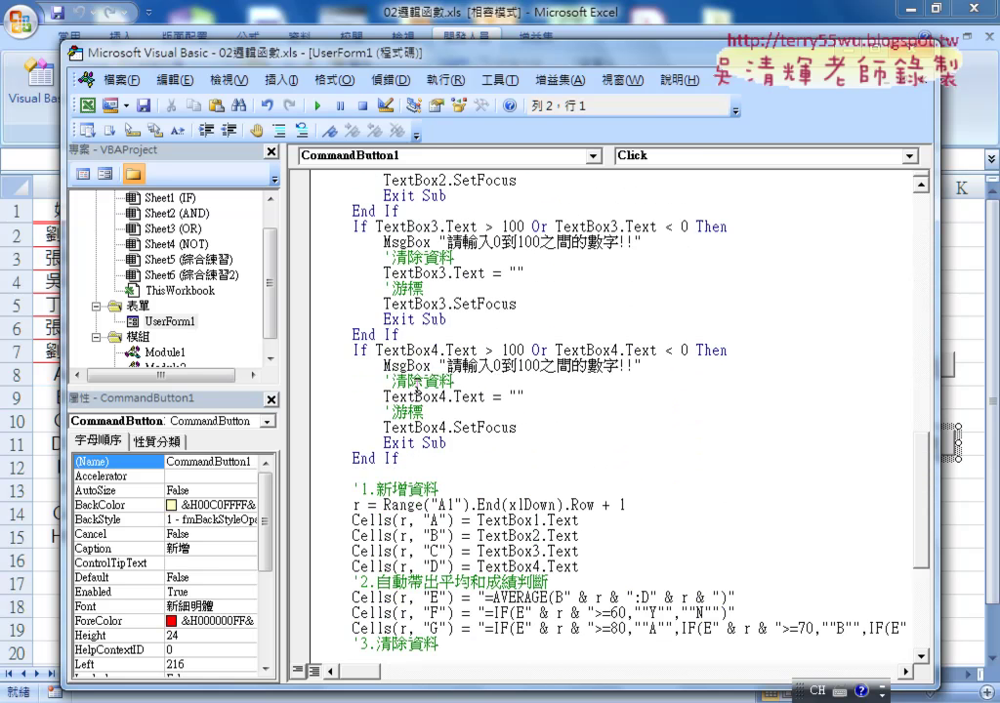
scroll(418, 388, "down", 6)
Step: Paste the three border lines after TextBox1.SetFocus and remove the extra indent
left_click(294, 459)
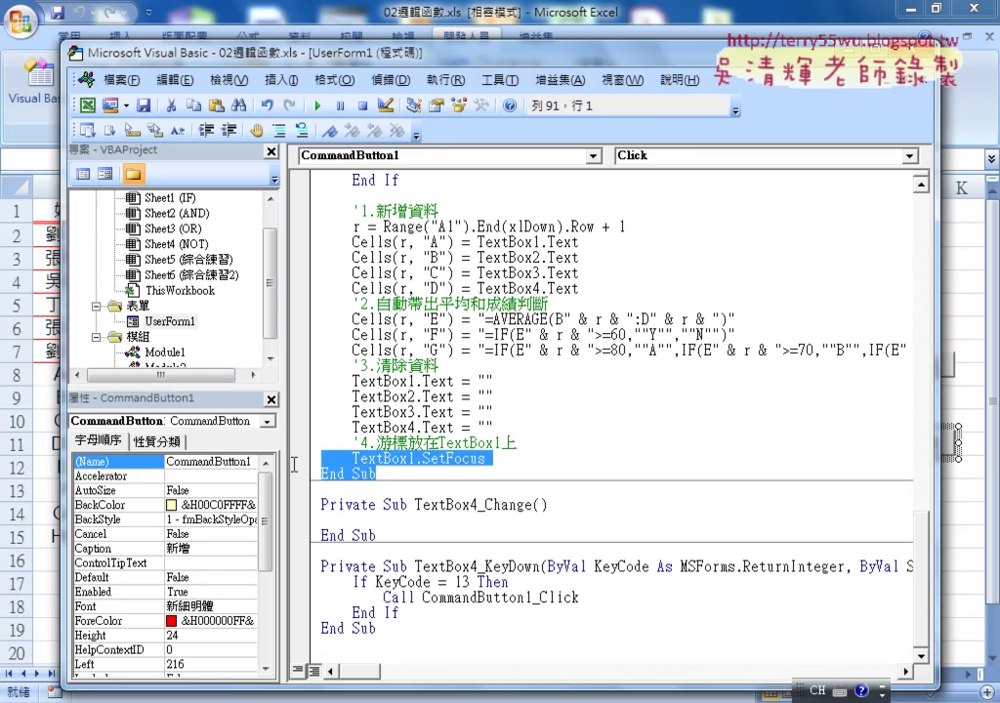
left_click(512, 457)
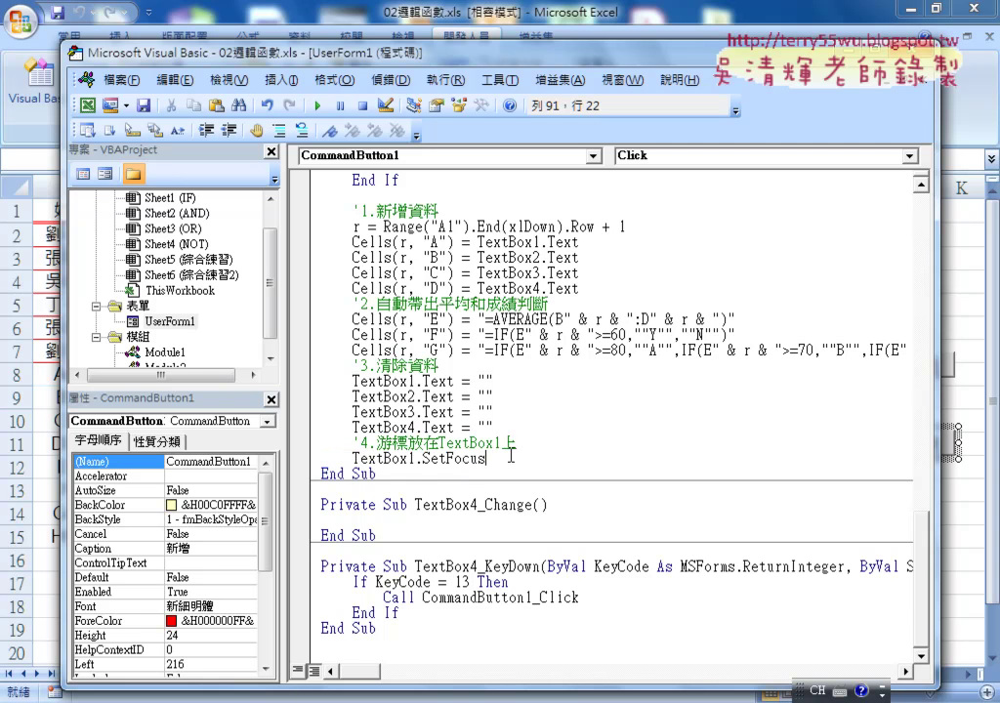
key("Return")
key("Return")
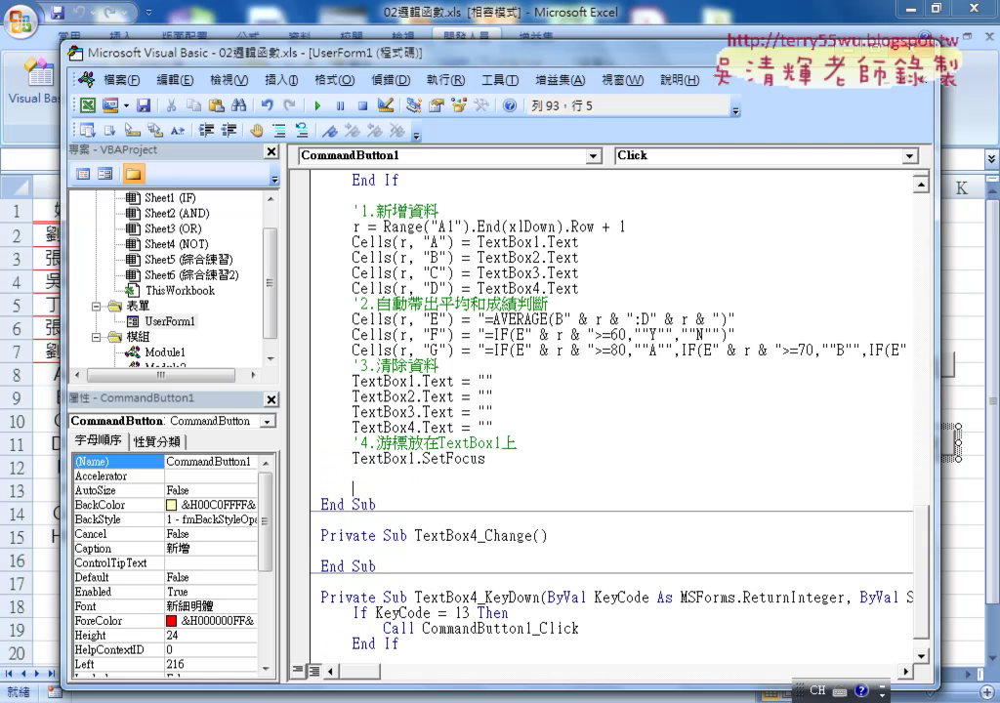
type("Range(\"A1:H7\").Borders.Color = RGB(255, 0, 0)     Range(\"A2:H2\").Borders(xlEdgeTop).LineStyle = xlDouble     Range(\"A1:A7\").Borders(xlEdgeRight).LineStyle = xlDouble")
left_click(353, 473)
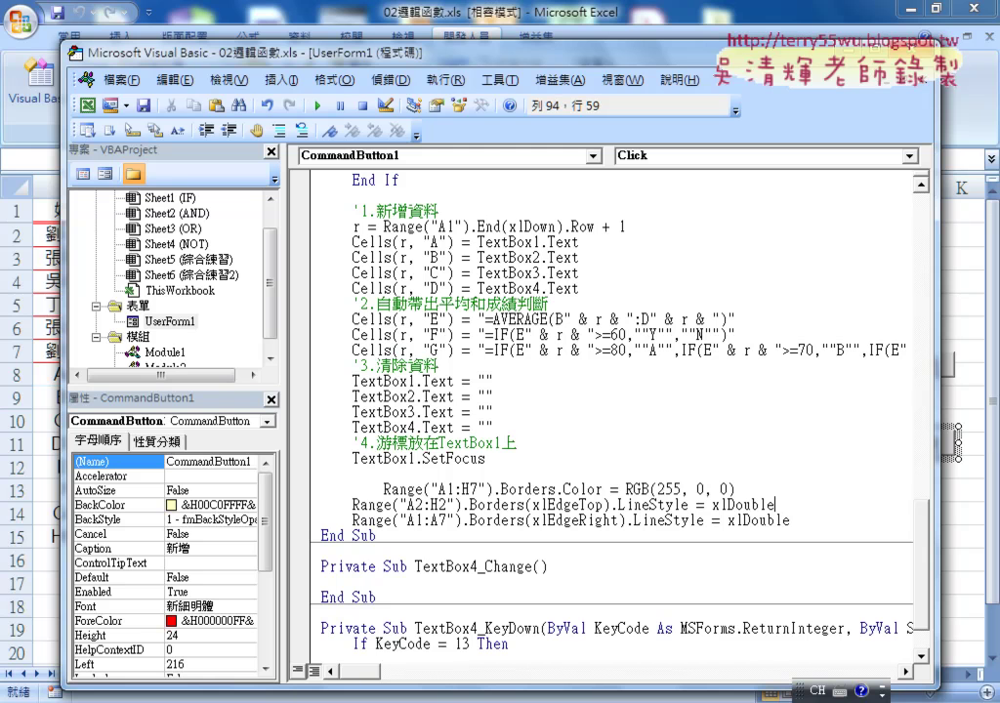
left_click(731, 489)
left_click(383, 488)
key("BackSpace")
key("BackSpace")
key("BackSpace")
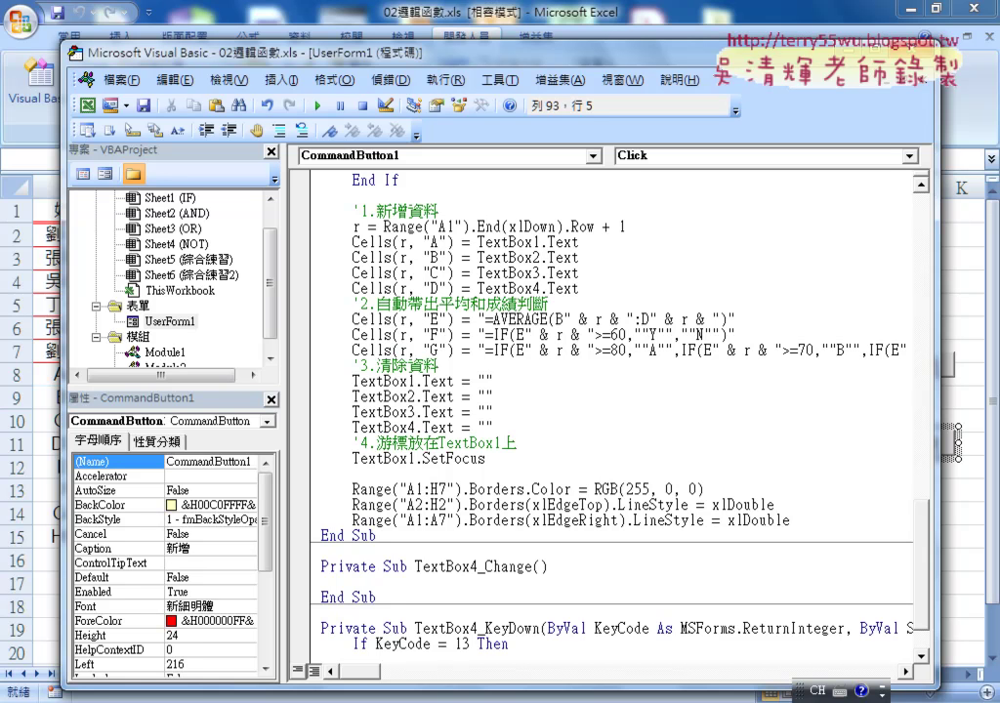
left_click_drag(447, 488, 439, 521)
mouse_move(922, 551)
left_mouse_down()
mouse_move(910, 226)
mouse_move(915, 497)
left_mouse_up()
double_click(359, 428)
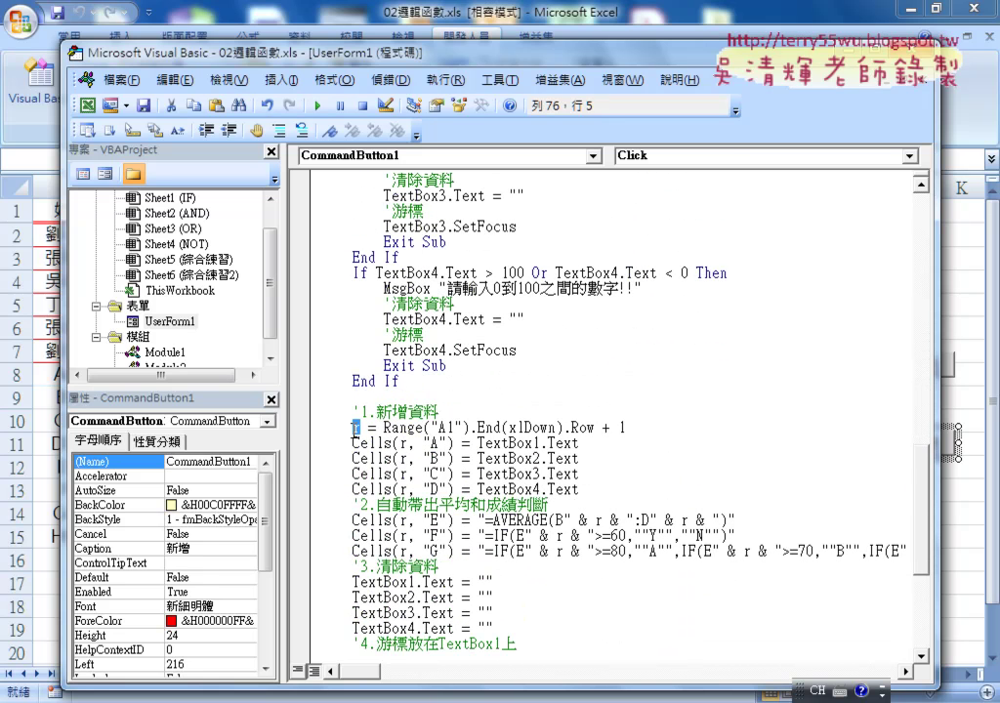
mouse_move(633, 428)
left_mouse_down()
mouse_move(394, 443)
mouse_move(382, 428)
left_mouse_up()
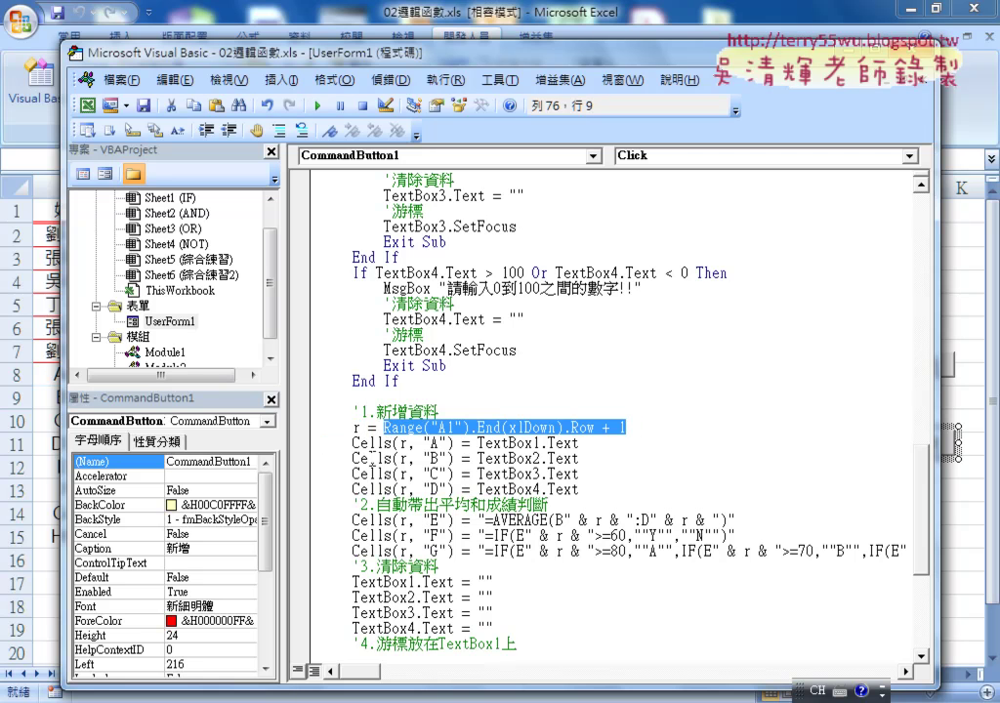
scroll(403, 494, "down", 6)
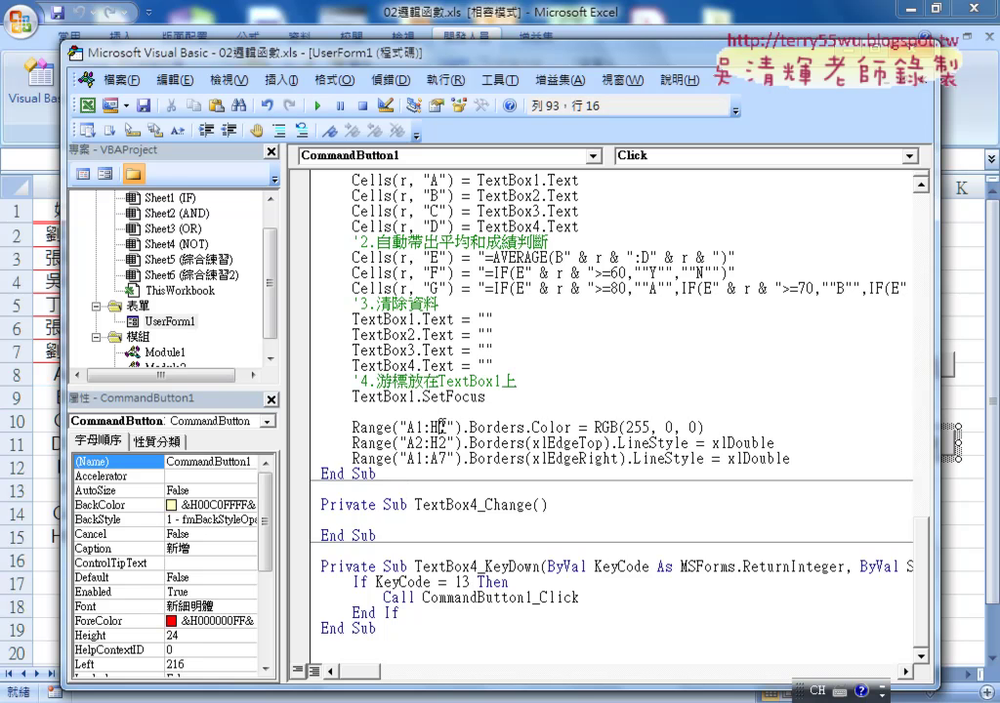
left_click_drag(439, 427, 447, 426)
Step: Replace the 7 in Range("A1:H7") with " & r" so it reads Range("A1:H" & r)
left_click(450, 458)
left_click_drag(447, 427, 439, 427)
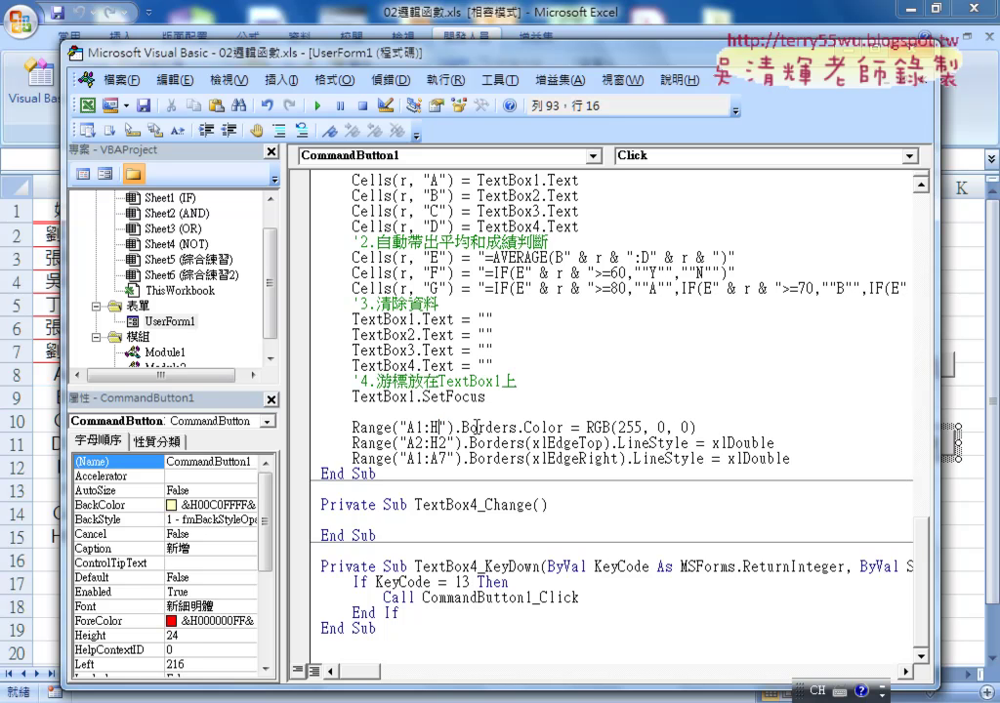
key("Delete")
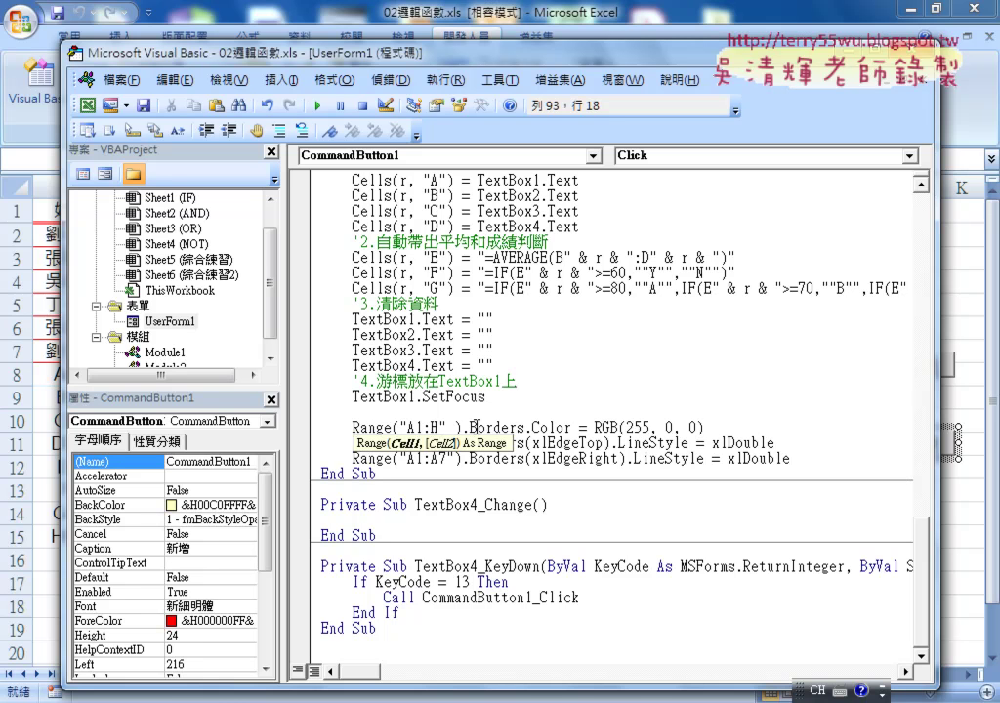
type("& ")
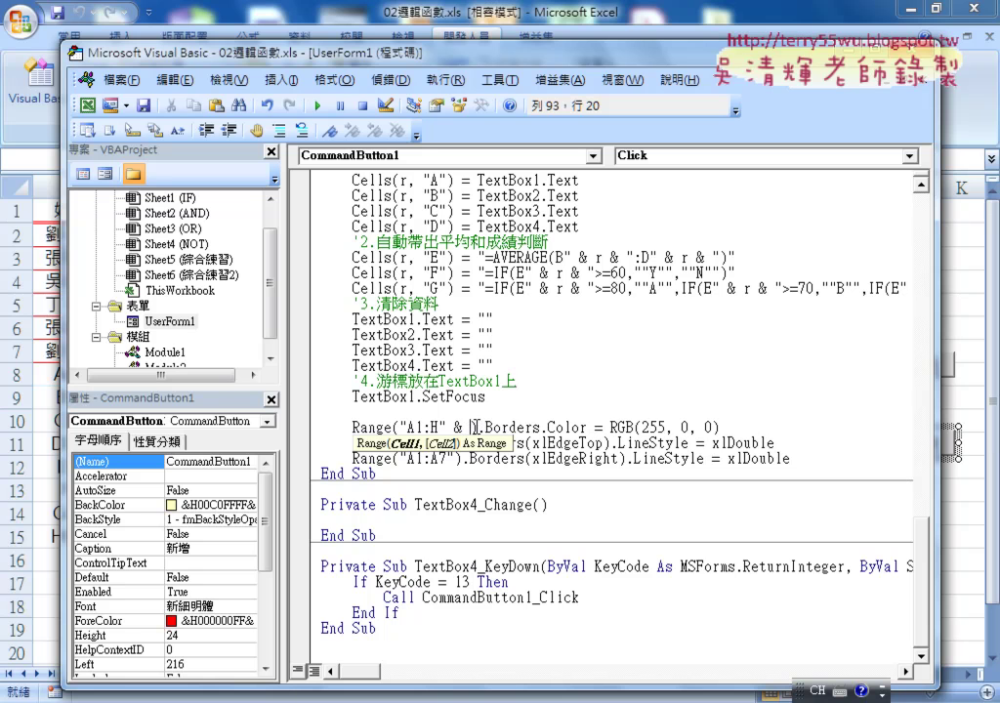
type("r")
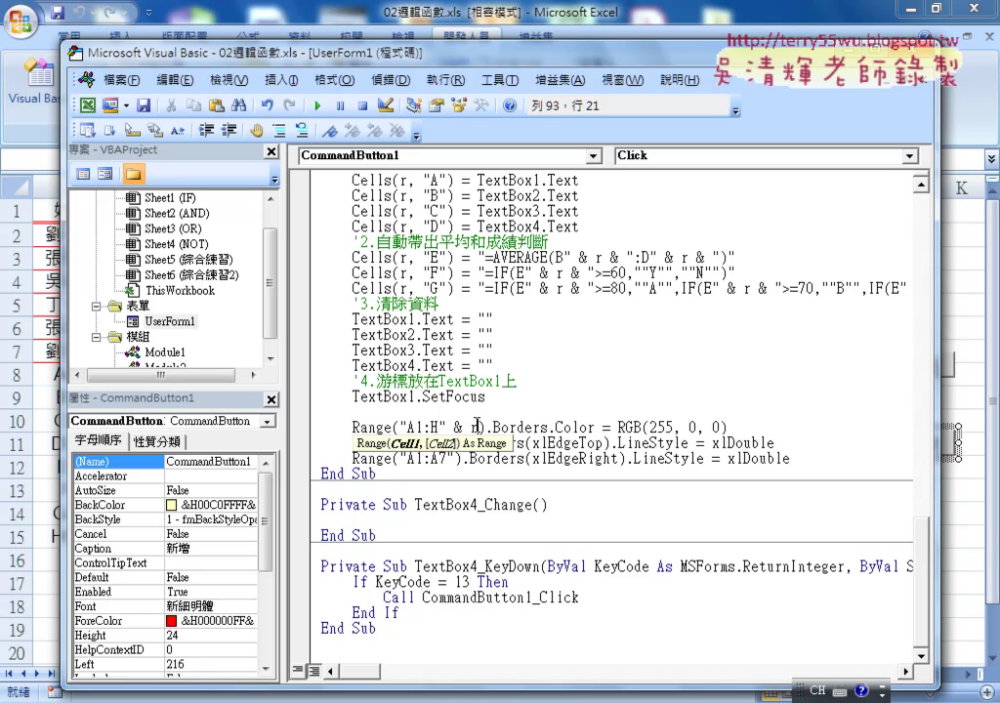
left_click_drag(479, 427, 443, 427)
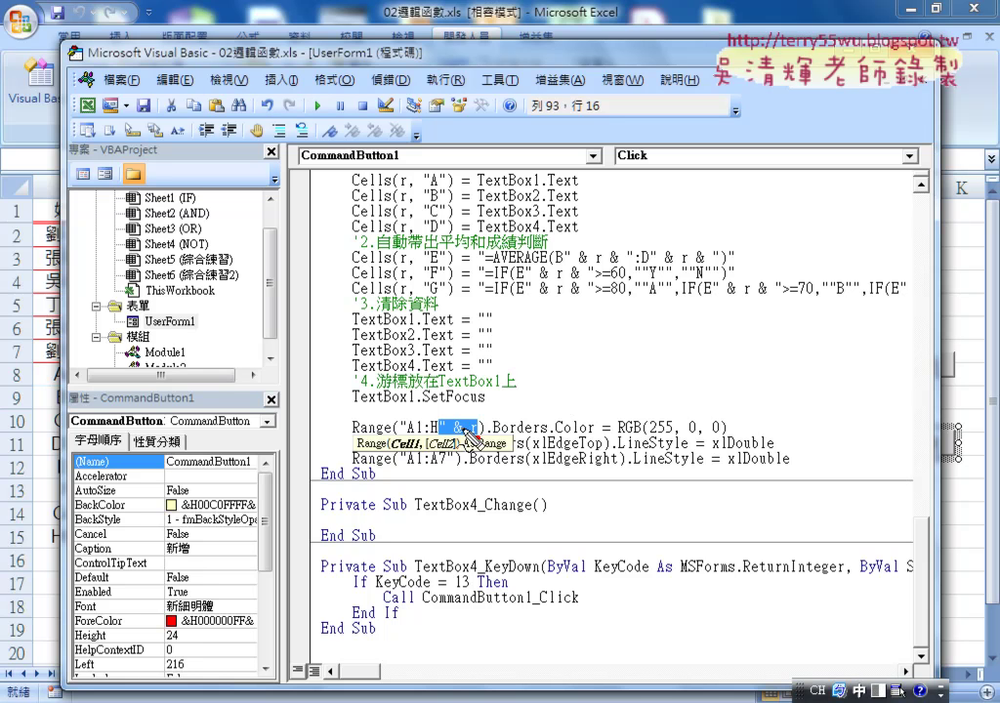
mouse_move(521, 383)
left_mouse_down()
mouse_move(554, 351)
mouse_move(558, 368)
left_mouse_up()
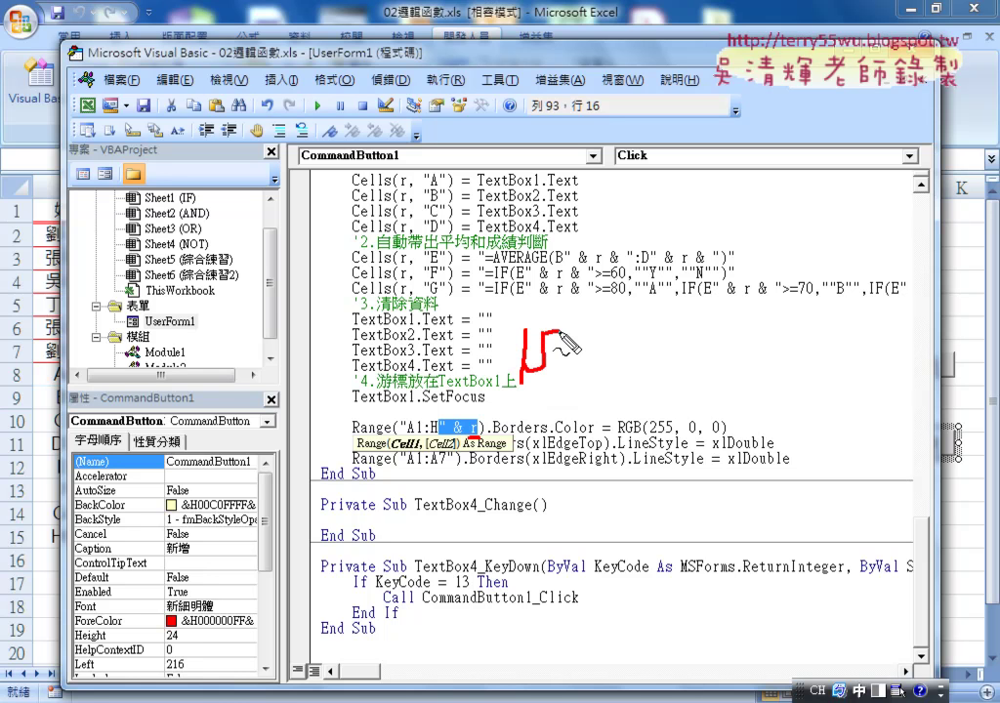
mouse_move(401, 437)
left_mouse_down()
mouse_move(442, 437)
mouse_move(398, 430)
mouse_move(451, 430)
left_mouse_up()
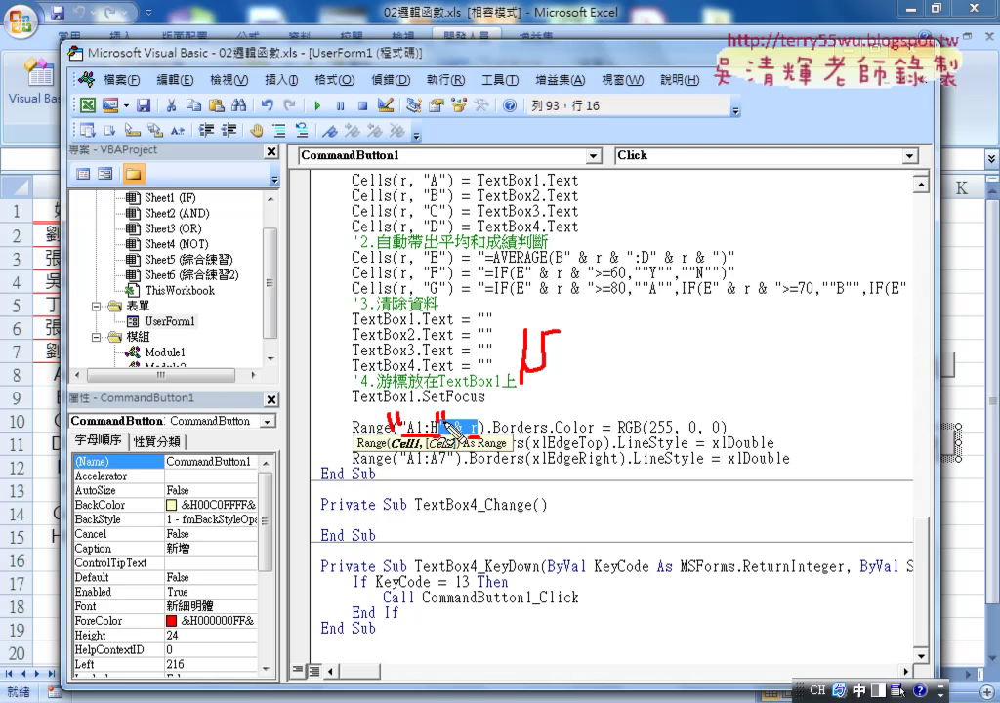
left_click_drag(498, 307, 507, 330)
mouse_move(579, 310)
left_mouse_down()
mouse_move(576, 327)
mouse_move(585, 326)
left_mouse_up()
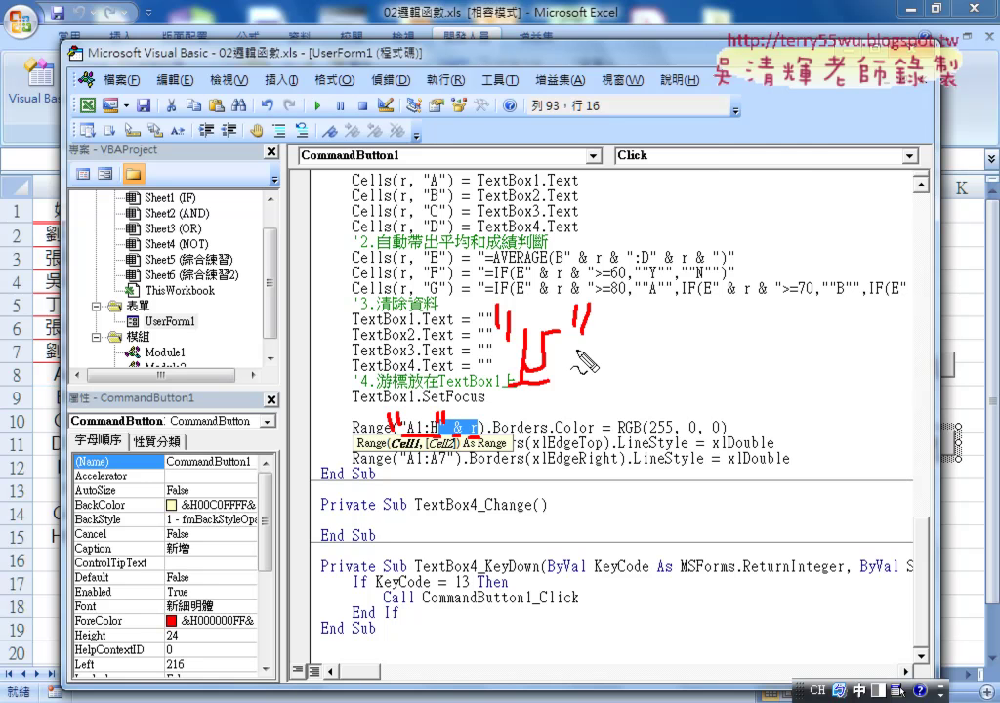
key("Escape")
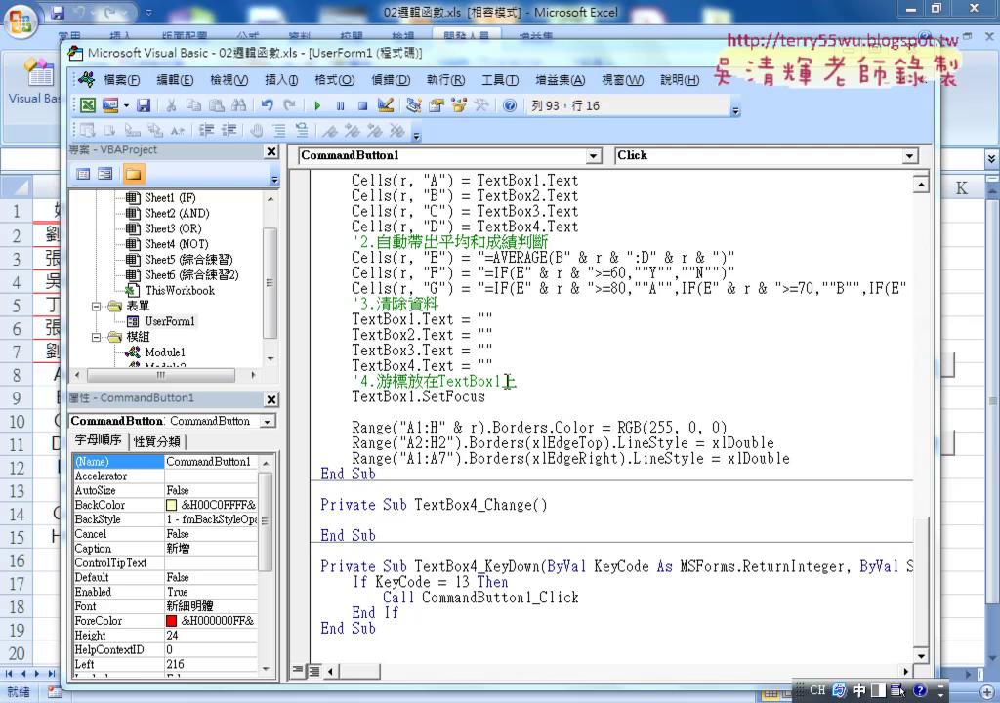
left_click(445, 427)
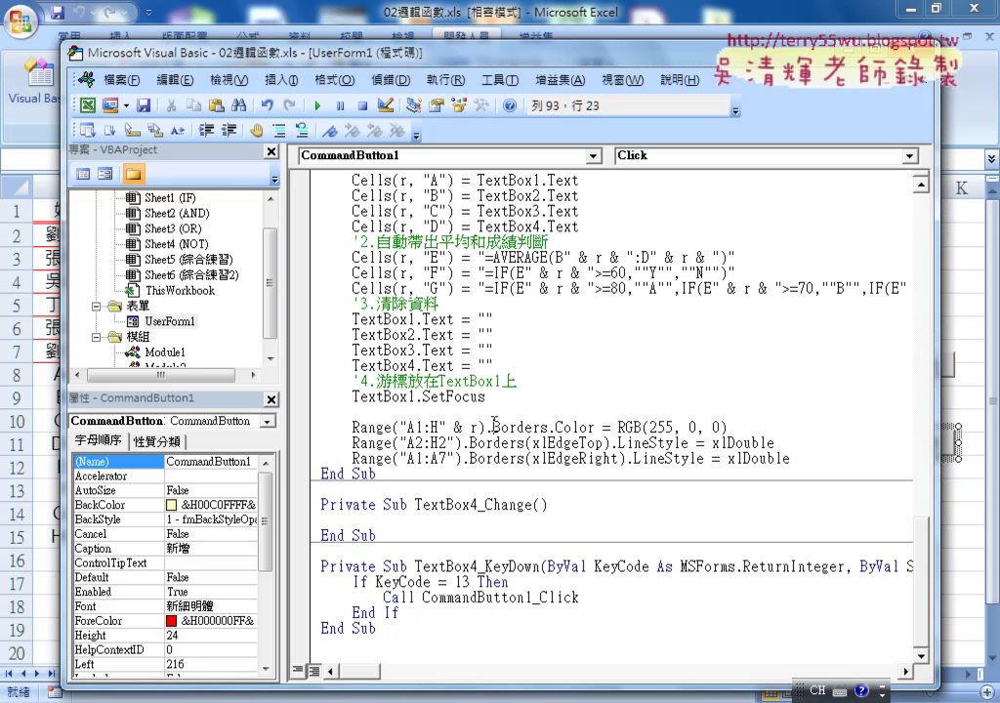
key("shift+Left")
key("shift+Left")
key("shift+Left")
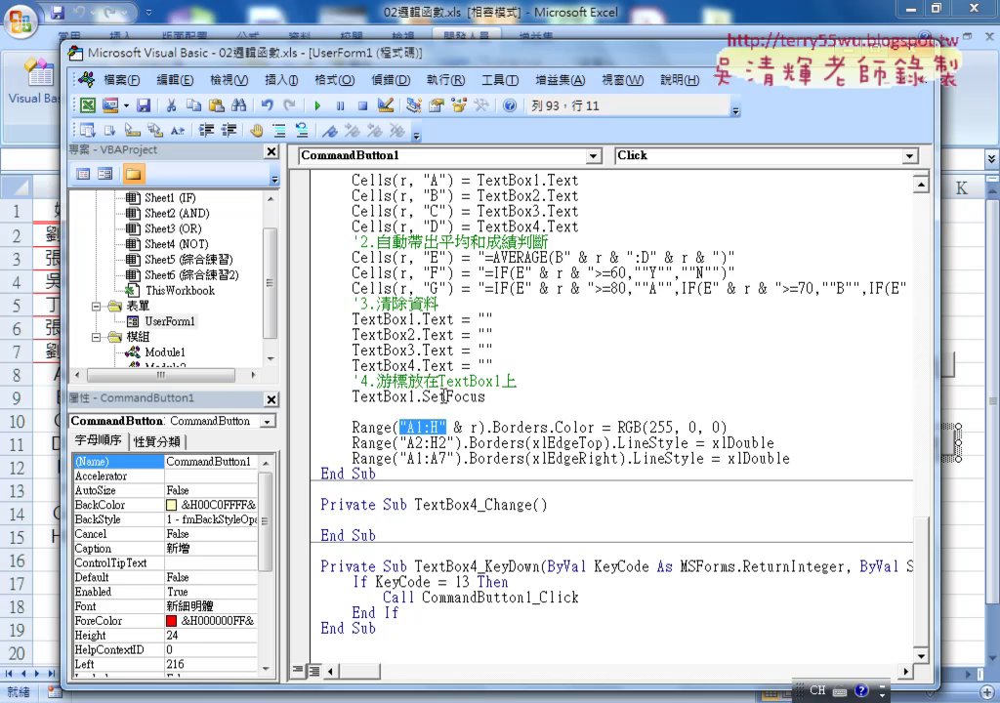
Step: Change Range("A1:A7") to Range("A1:A" & r), deleting the leftover empty-string join
left_click(446, 459)
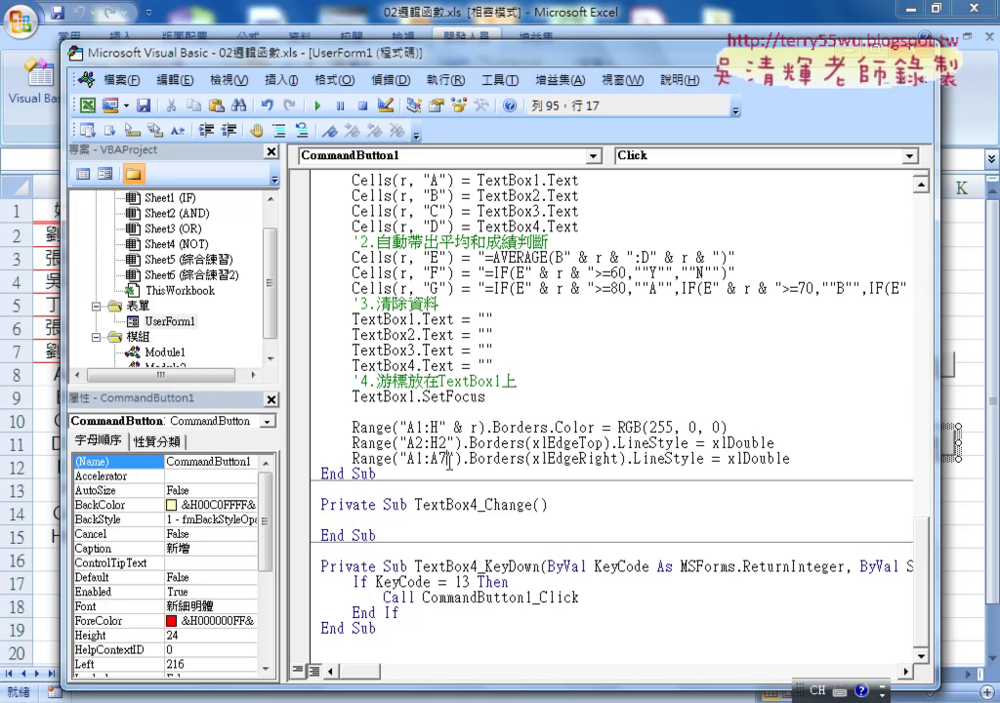
key("shift+Left")
type("\"\"")
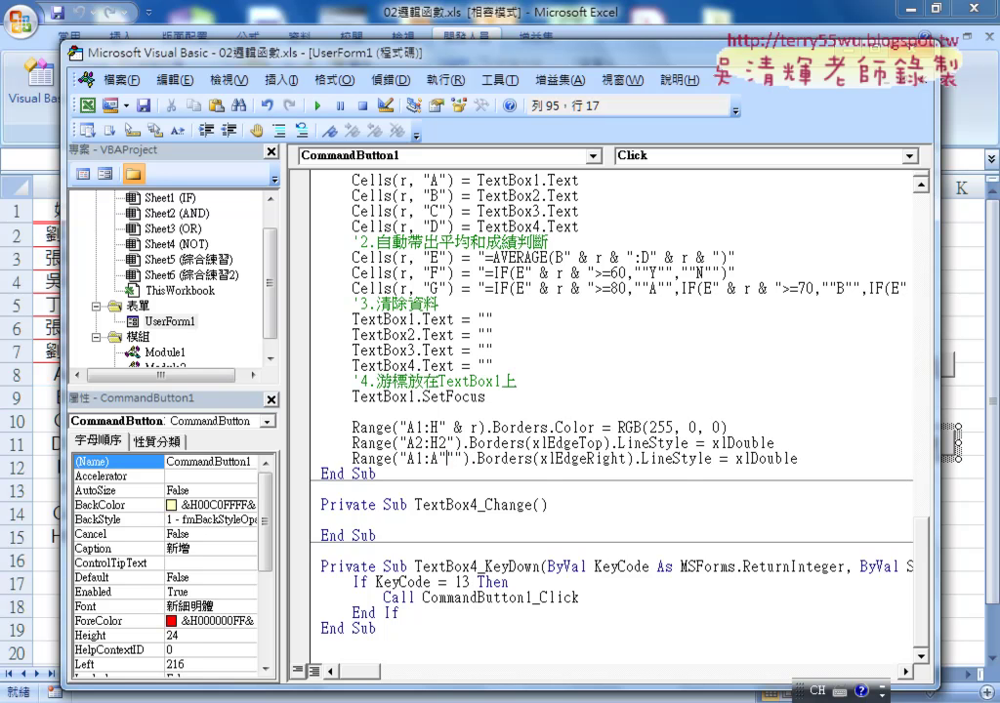
type("&")
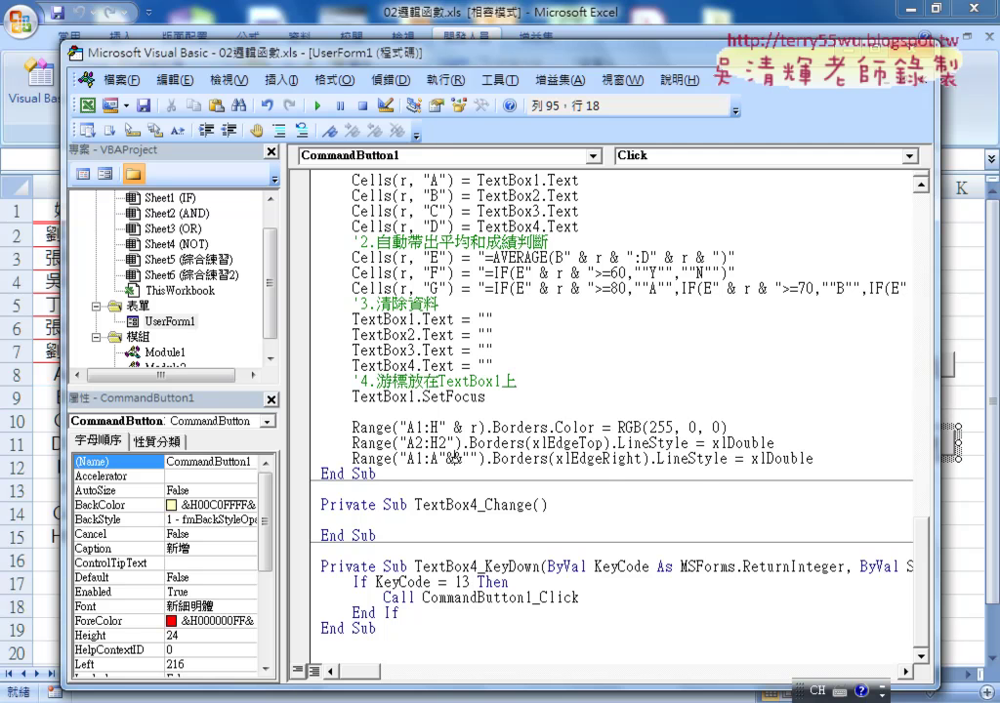
type("r")
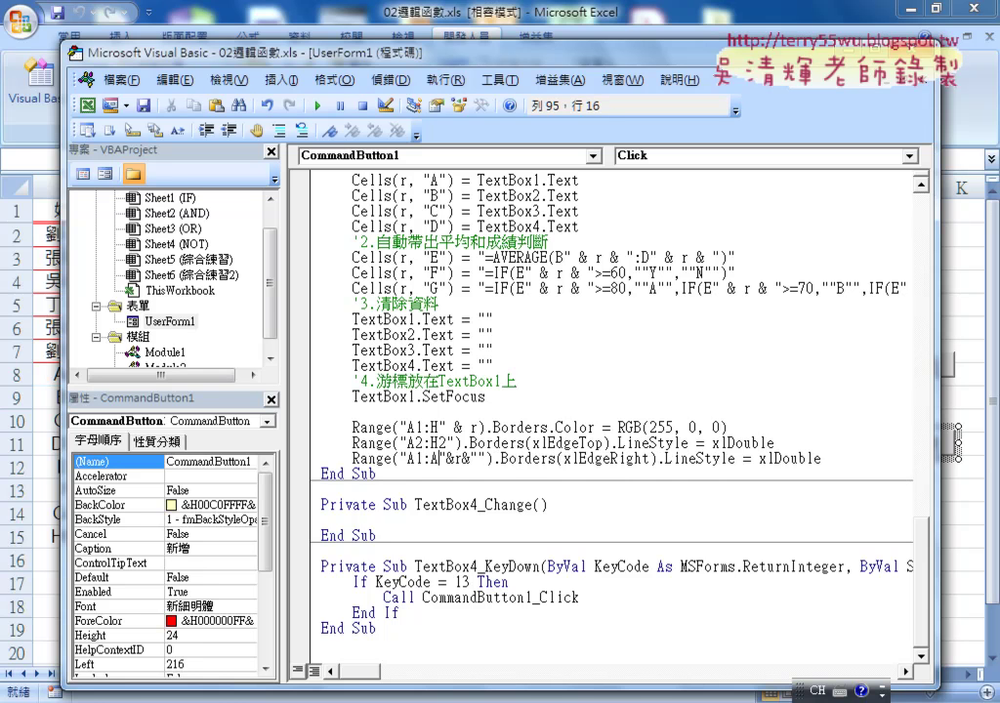
key("Right")
key("Right")
key("Right")
key("space")
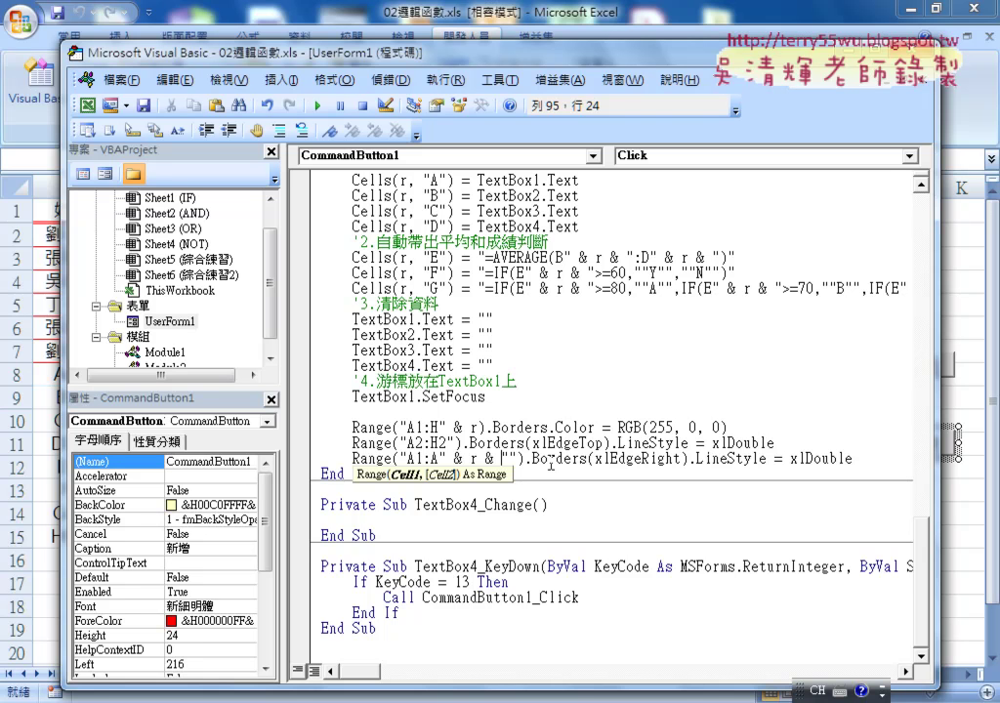
left_click_drag(446, 458, 516, 459)
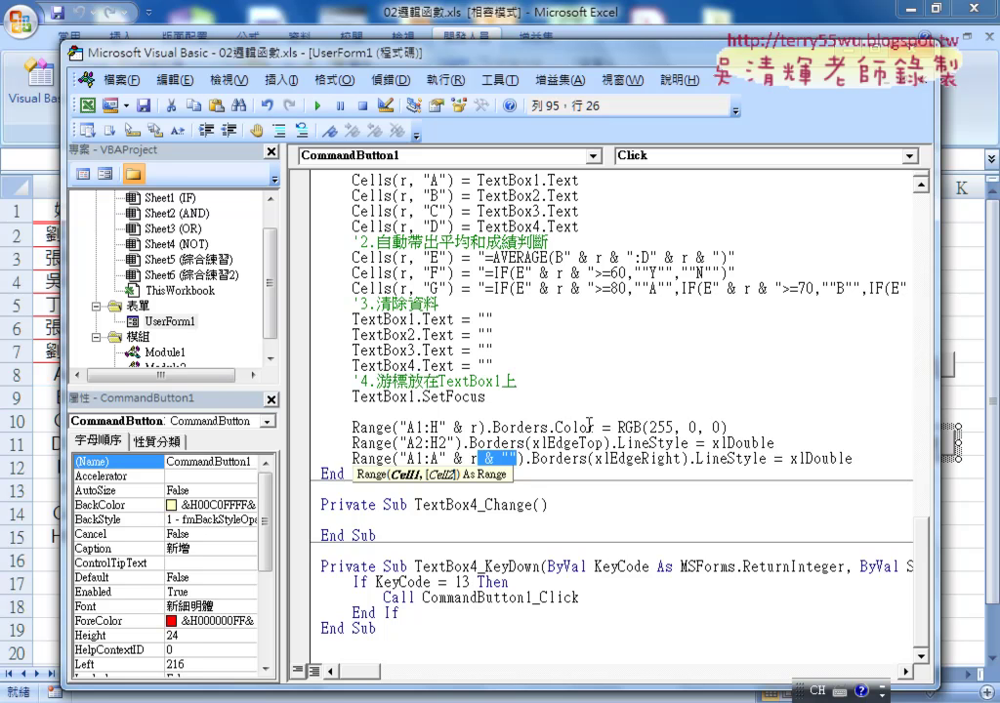
key("Delete")
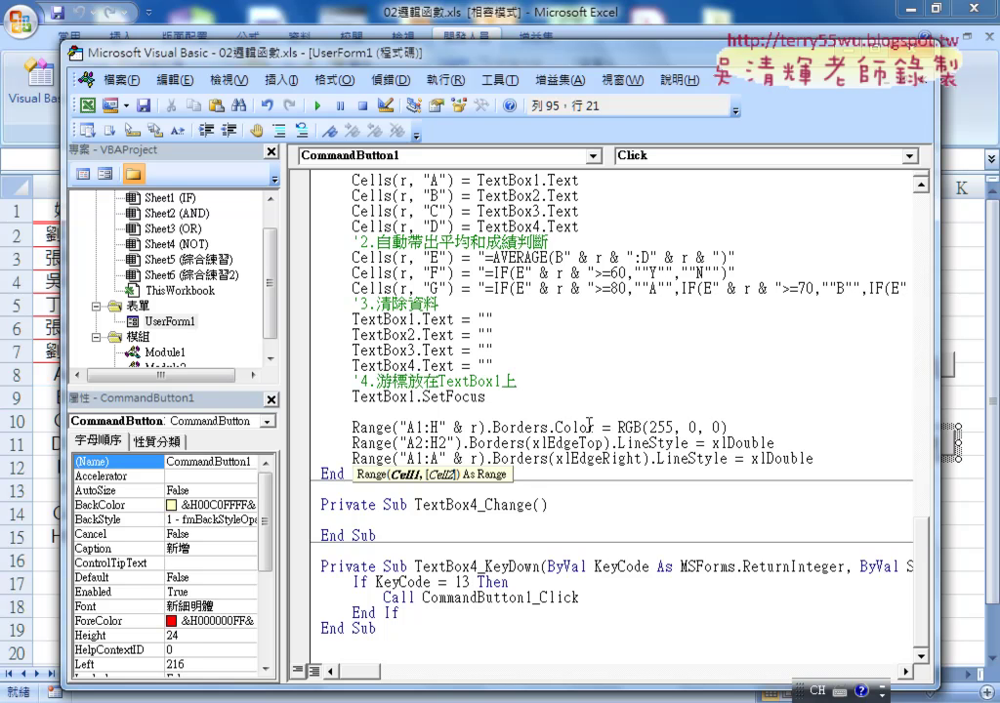
left_click_drag(479, 427, 447, 427)
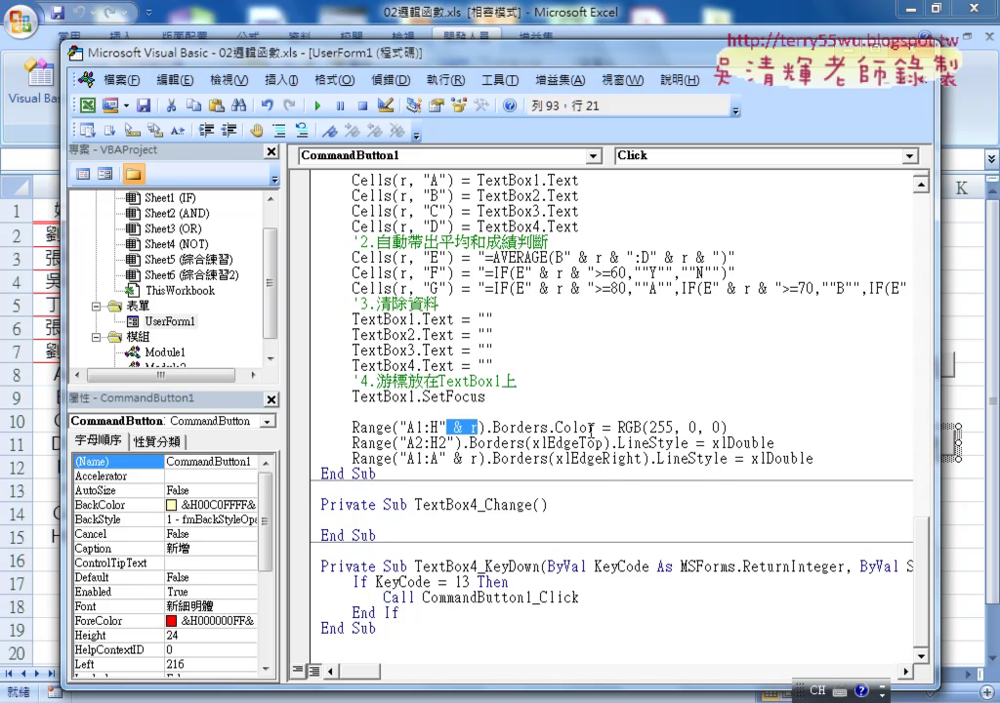
Step: Review UserForm1's TextBox4_KeyDown KeyCode = 13 handler, then reopen the form design and select 新增
double_click(179, 325)
double_click(464, 347)
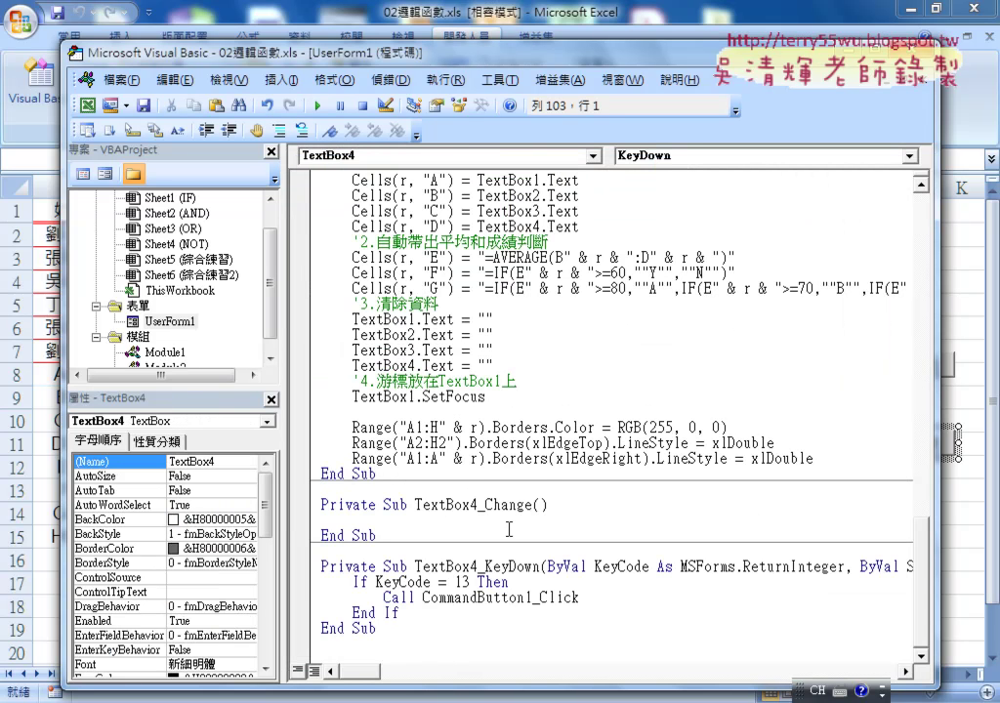
left_click_drag(540, 567, 486, 566)
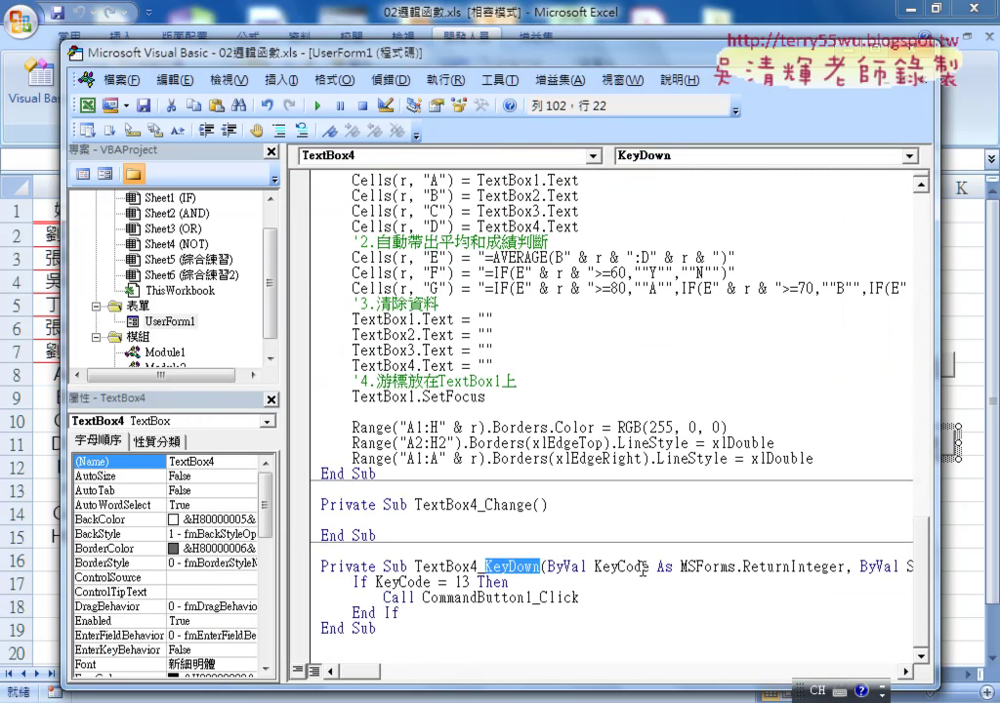
left_click_drag(375, 582, 478, 582)
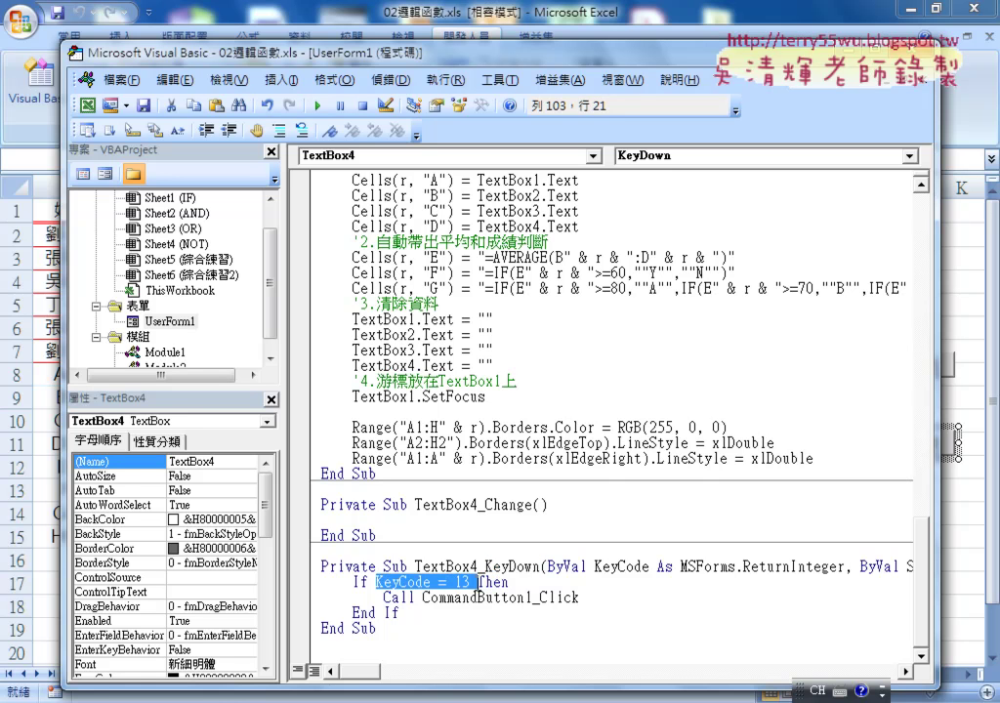
left_click(501, 598)
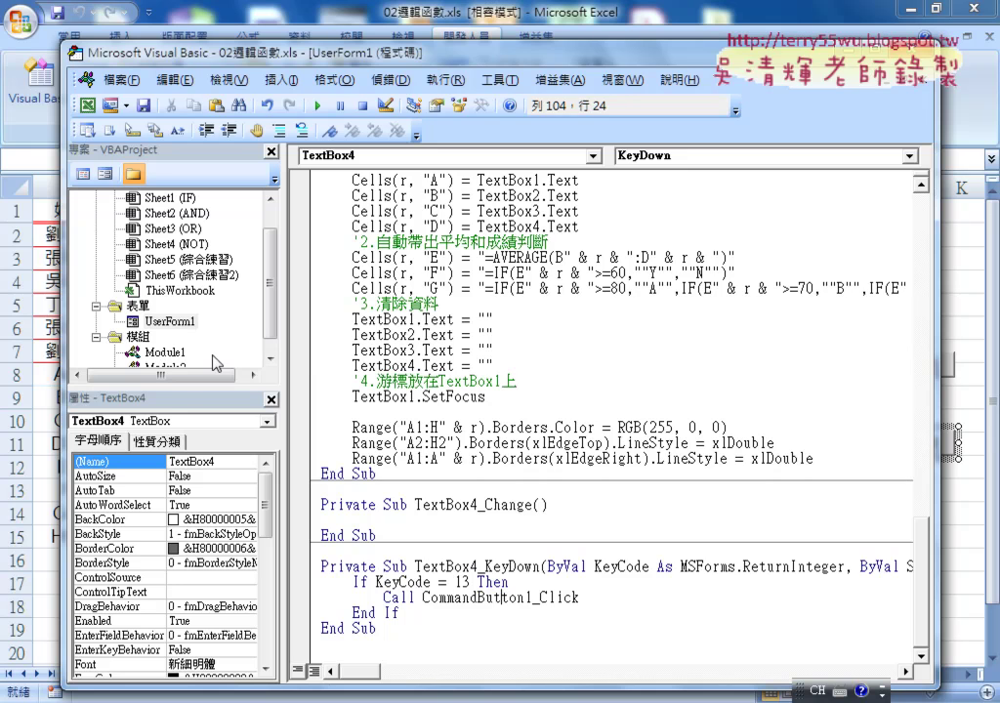
double_click(171, 322)
left_click(617, 216)
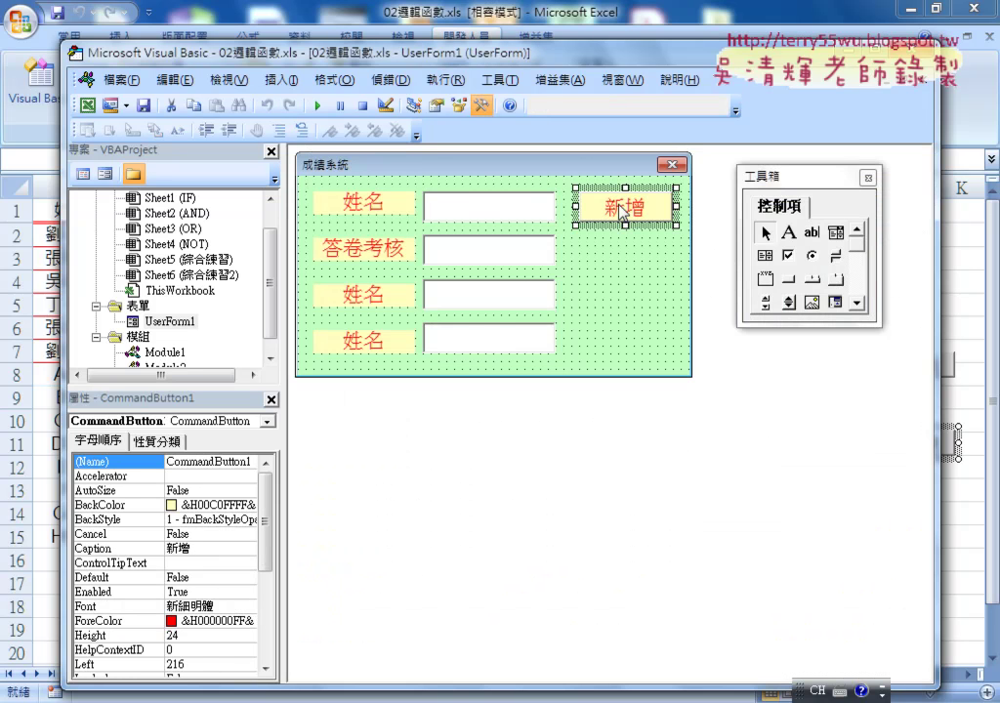
Step: Open the 新增 button's Click code and scroll down to the border lines
double_click(621, 212)
scroll(590, 439, "down", 4)
scroll(590, 440, "down", 7)
scroll(590, 439, "down", 3)
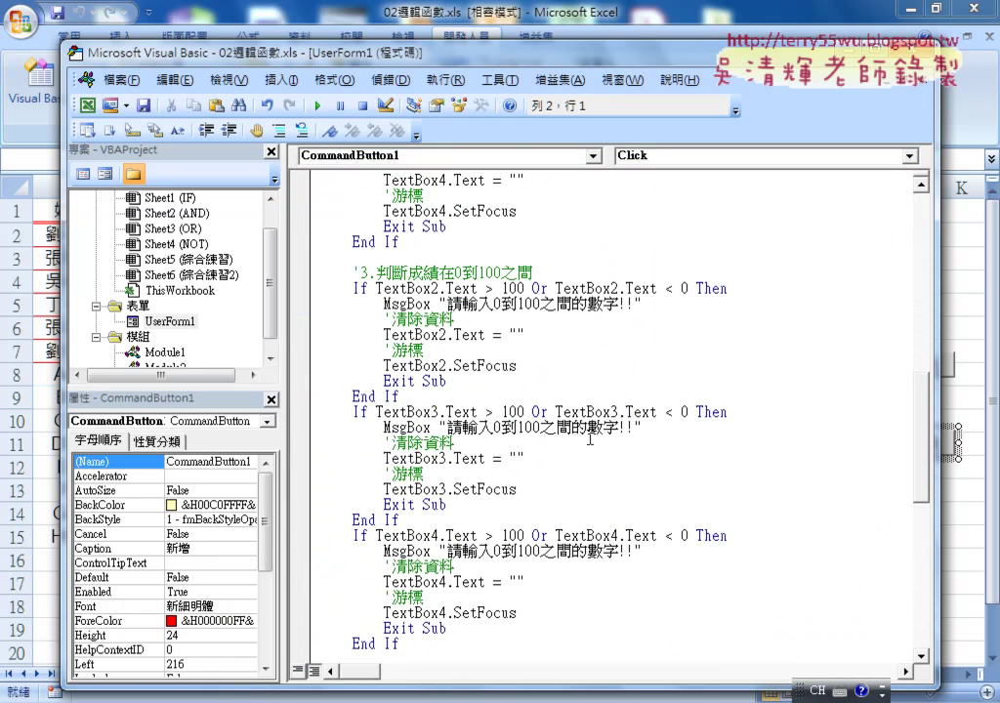
scroll(590, 439, "down", 5)
scroll(530, 439, "down", 3)
scroll(530, 439, "down", 2)
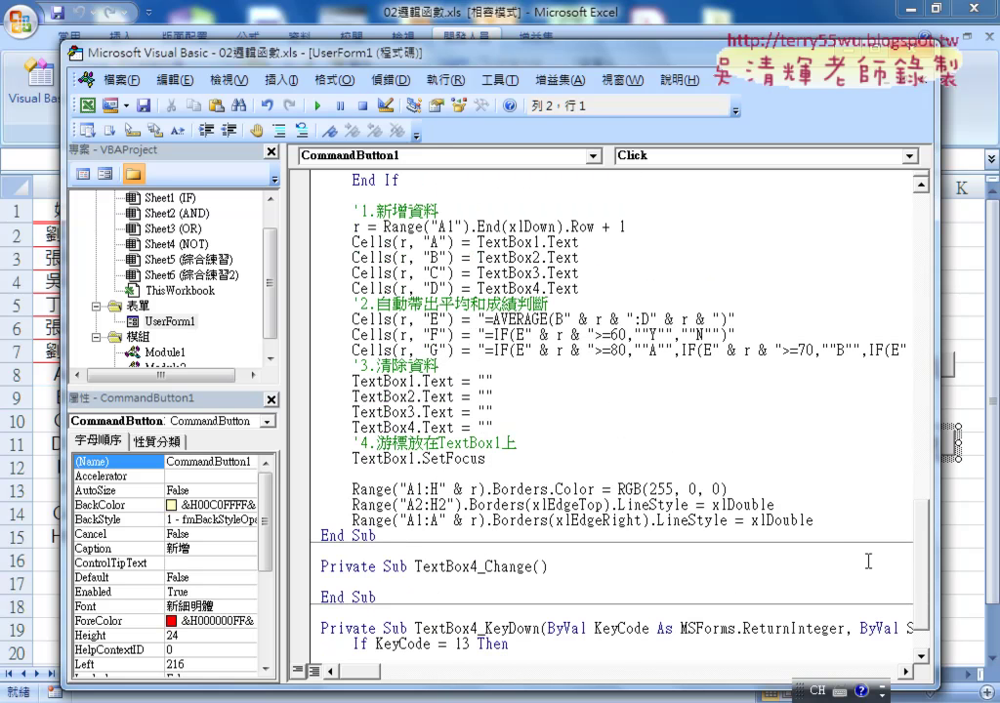
Step: Verify the A1:H and A1:A ranges use r while A2:H2 stays fixed, then return to Excel
left_click_drag(815, 521, 330, 491)
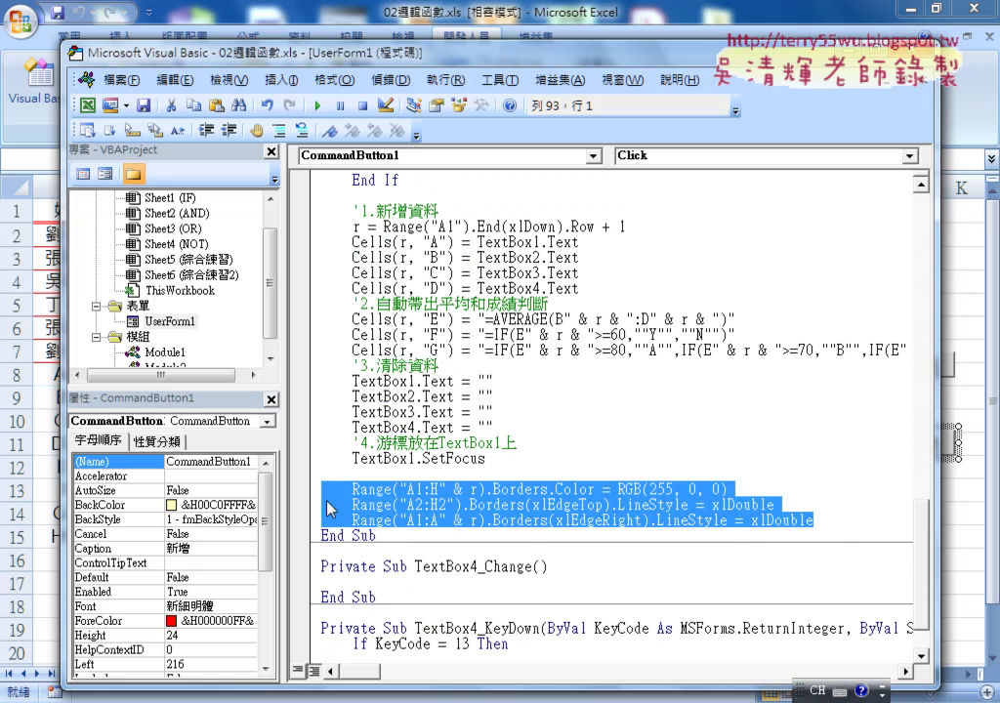
left_click(478, 505)
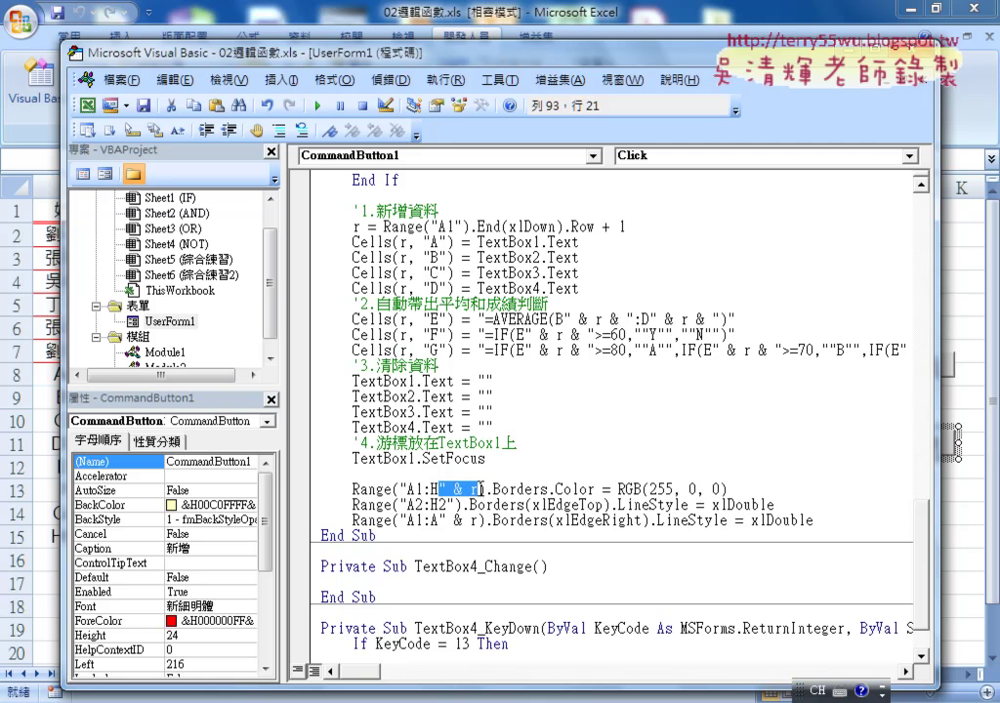
left_click_drag(438, 520, 476, 520)
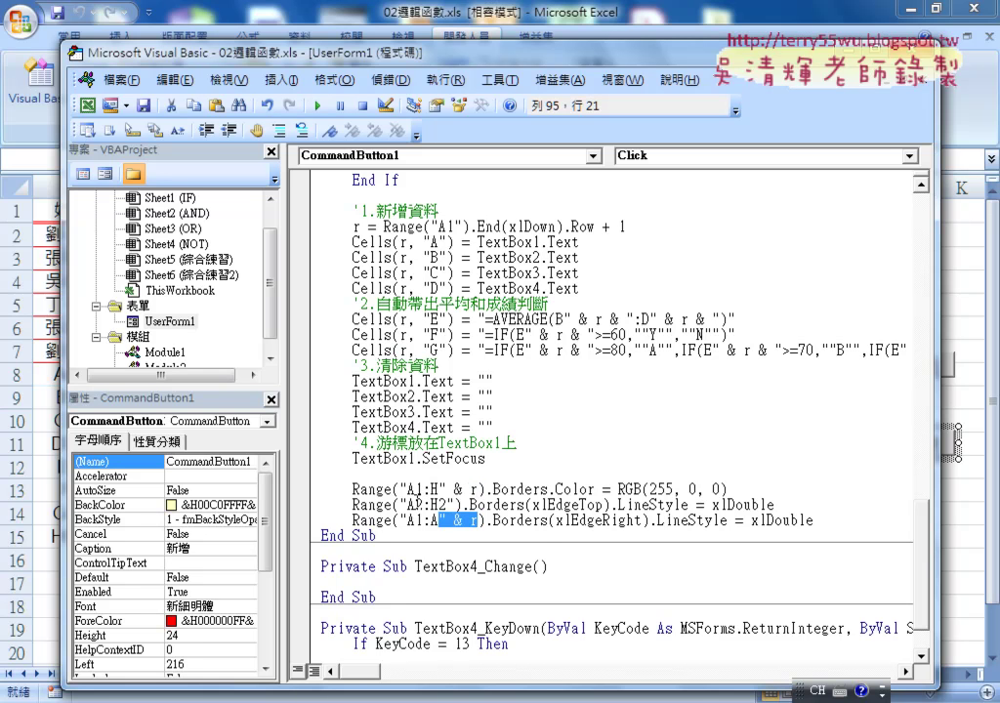
left_click_drag(406, 505, 447, 505)
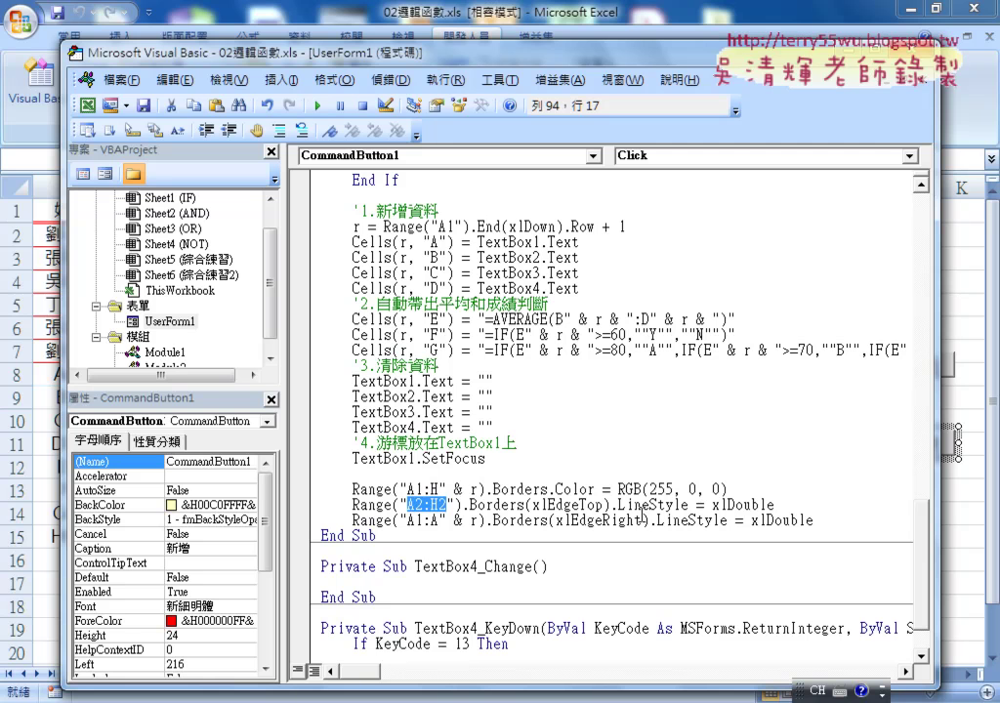
left_click_drag(437, 490, 478, 489)
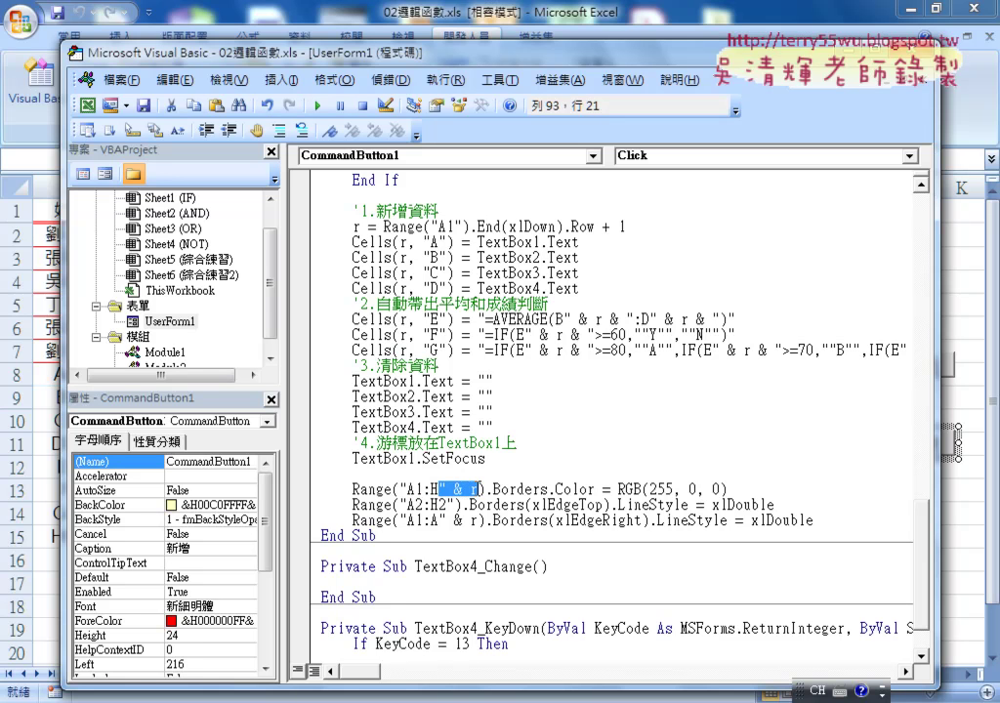
left_click_drag(437, 521, 479, 521)
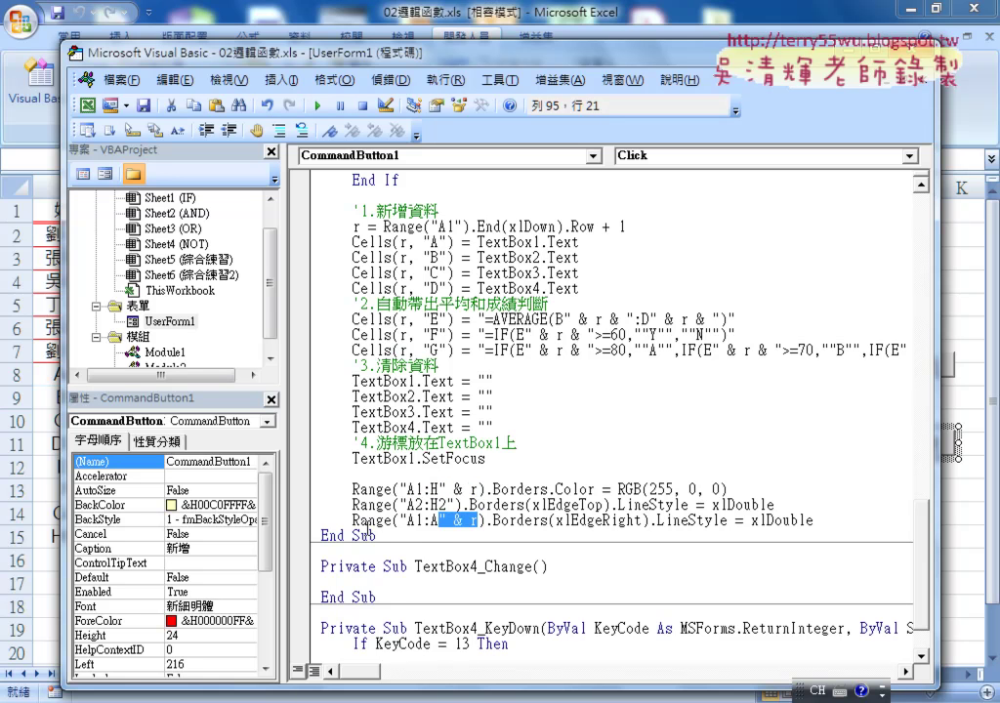
left_click(41, 495)
Step: Launch the 成績系統 form and add student III with scores 85, 96 and 87
left_click(848, 488)
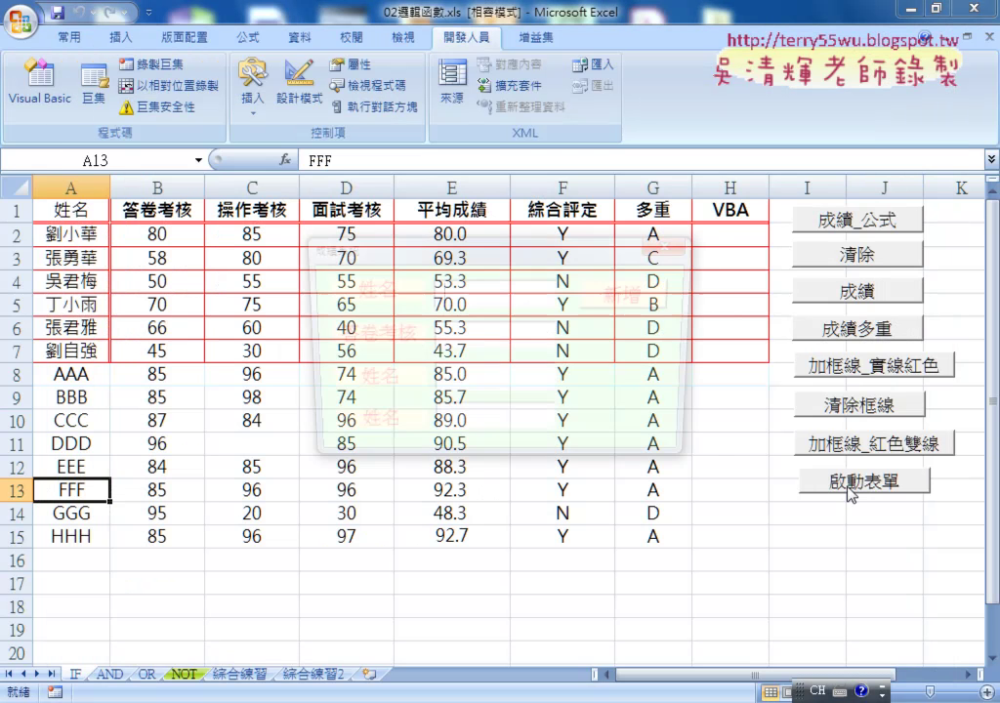
left_click_drag(537, 252, 692, 91)
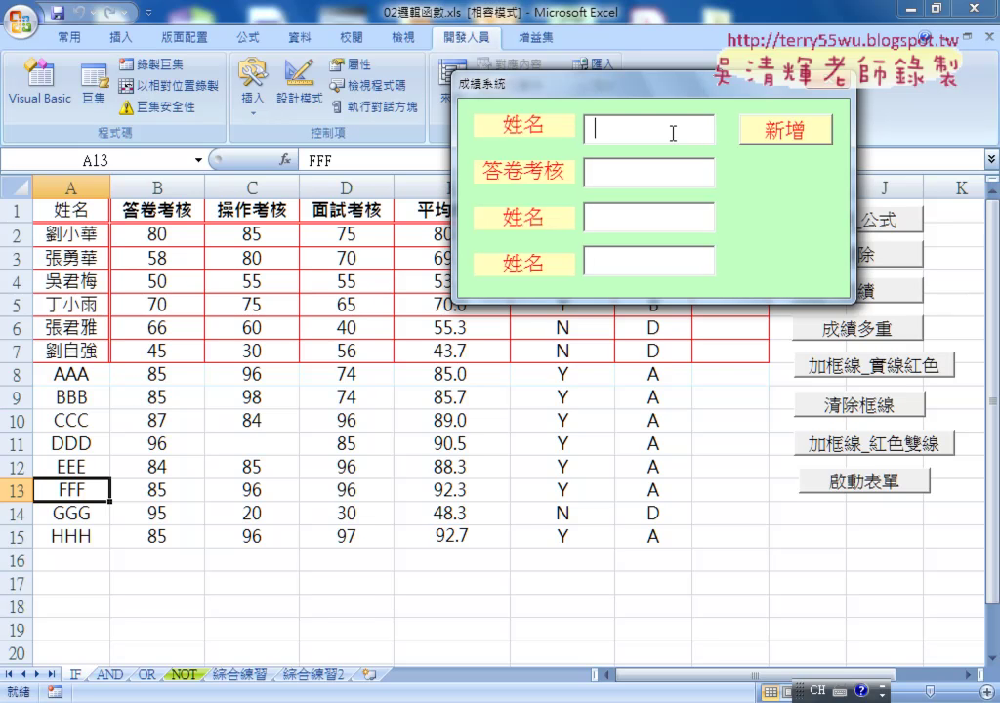
type("III")
key("Tab")
type("85")
key("Tab")
type("96")
key("Tab")
type("87")
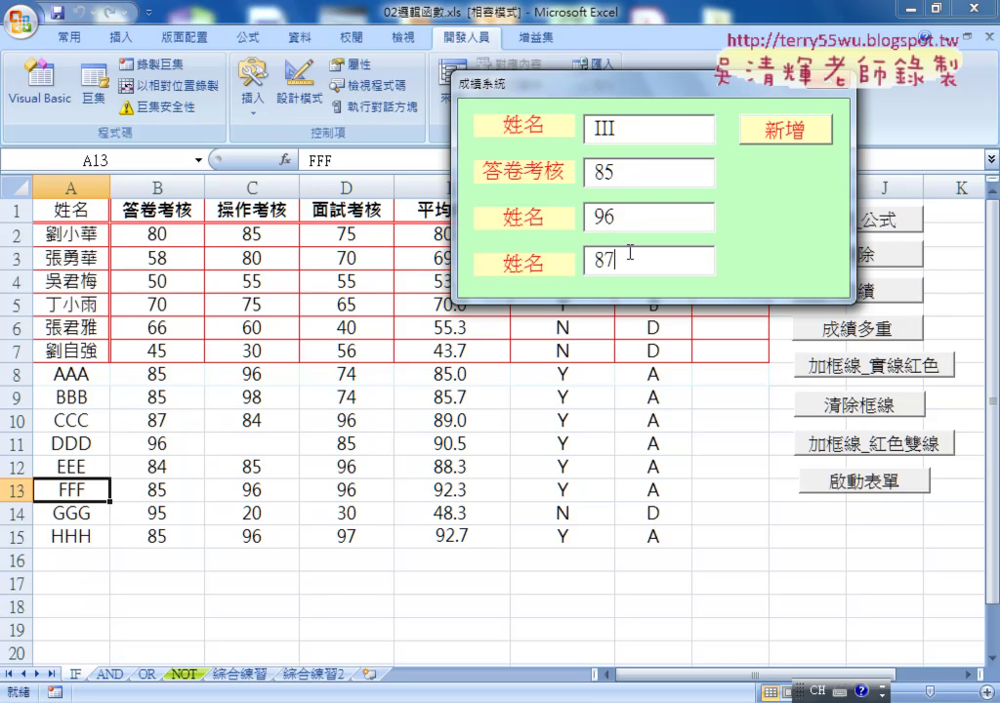
key("Return")
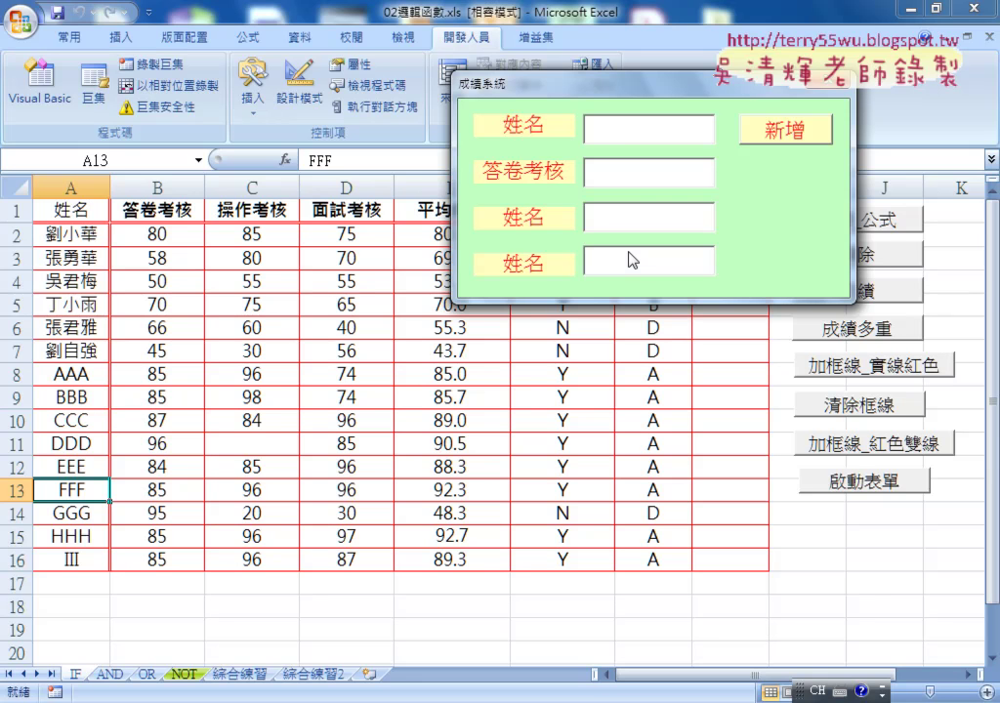